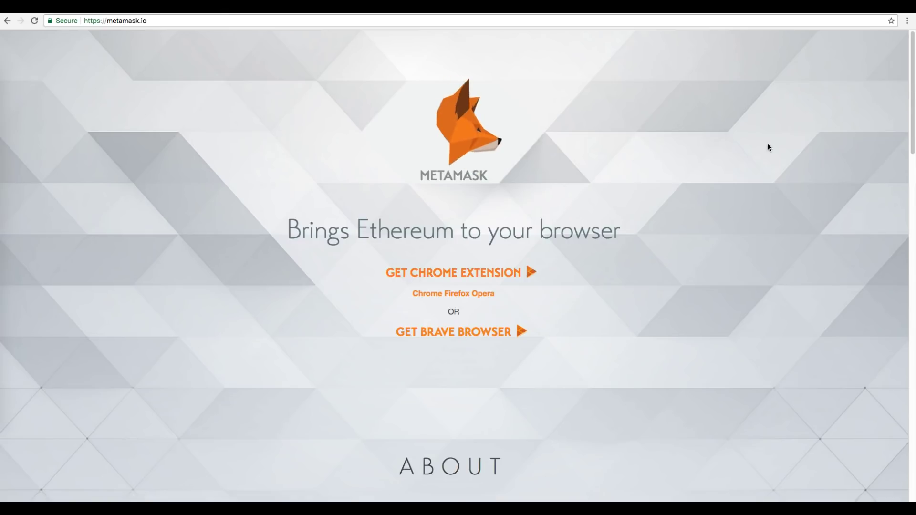
Play the MetaMask Introduction video in the How It Works section from the beginning, and pause it after about a minute.
{"action": "left_click_drag", "start_coordinate": [909, 126], "coordinate": [910, 307]}
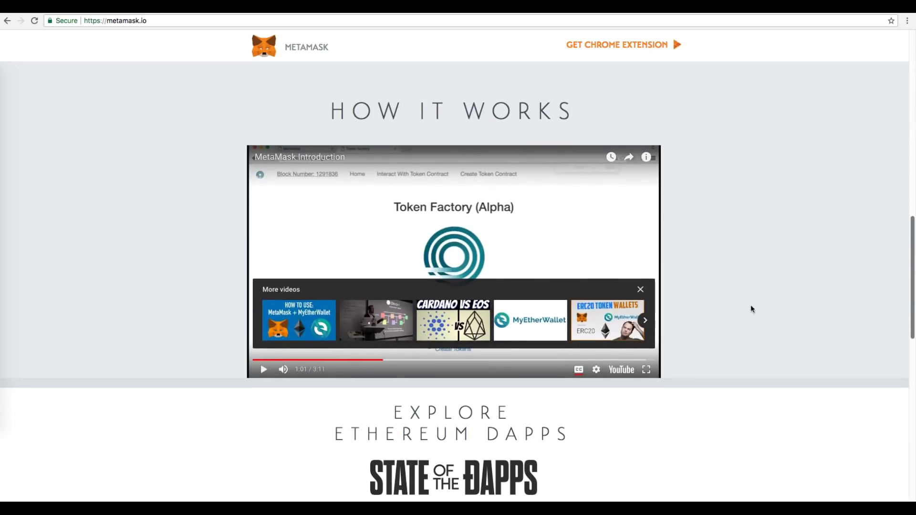
{"action": "left_click_drag", "start_coordinate": [380, 365], "coordinate": [245, 362]}
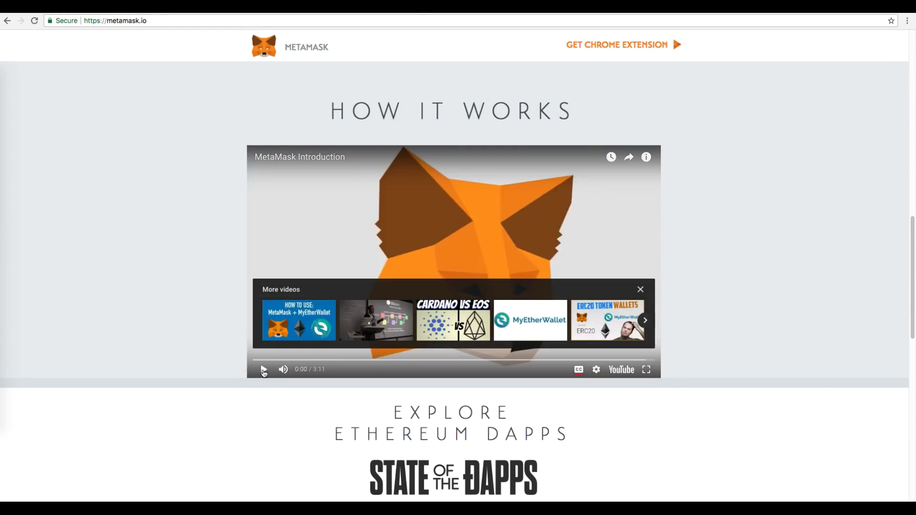
{"action": "left_click", "coordinate": [263, 371]}
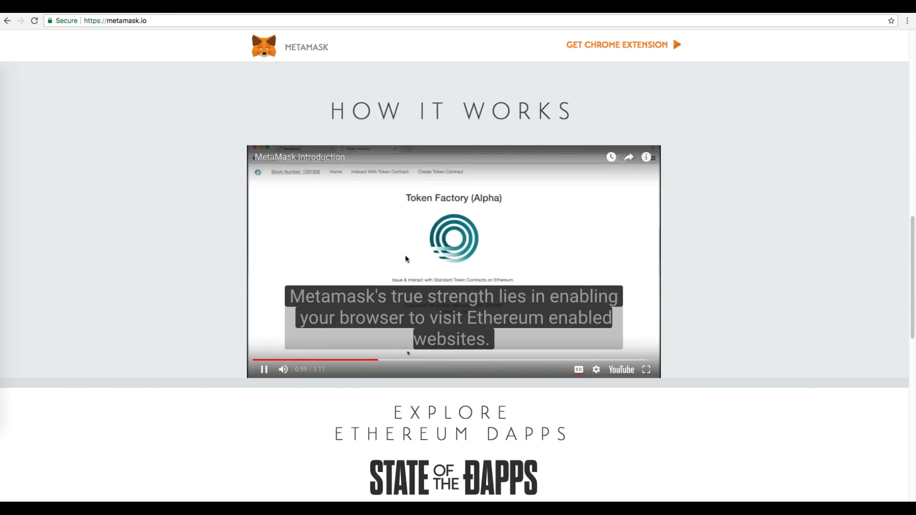
{"action": "left_click", "coordinate": [453, 250]}
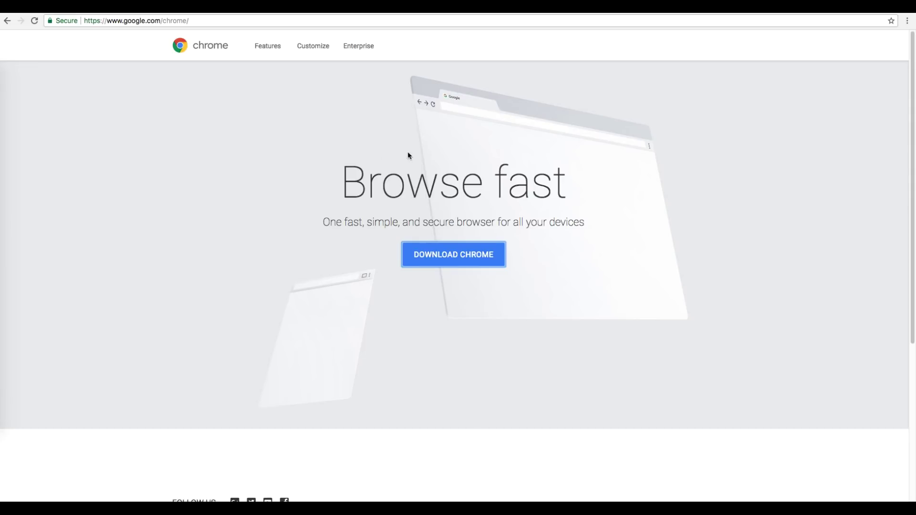
Download Chrome for Mac, accepting the Google Chrome Terms of Service, and return to the Chrome home page.
{"action": "left_click", "coordinate": [425, 253]}
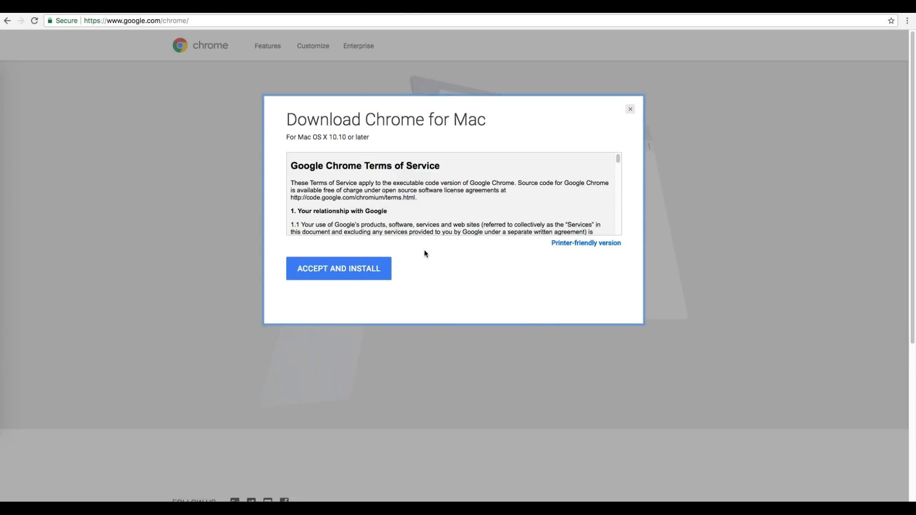
{"action": "left_click", "coordinate": [367, 279]}
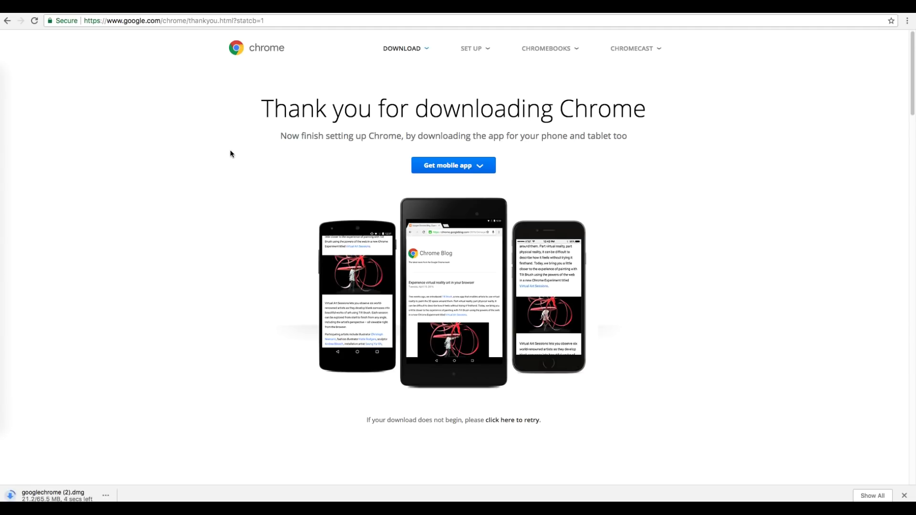
{"action": "left_click", "coordinate": [6, 26]}
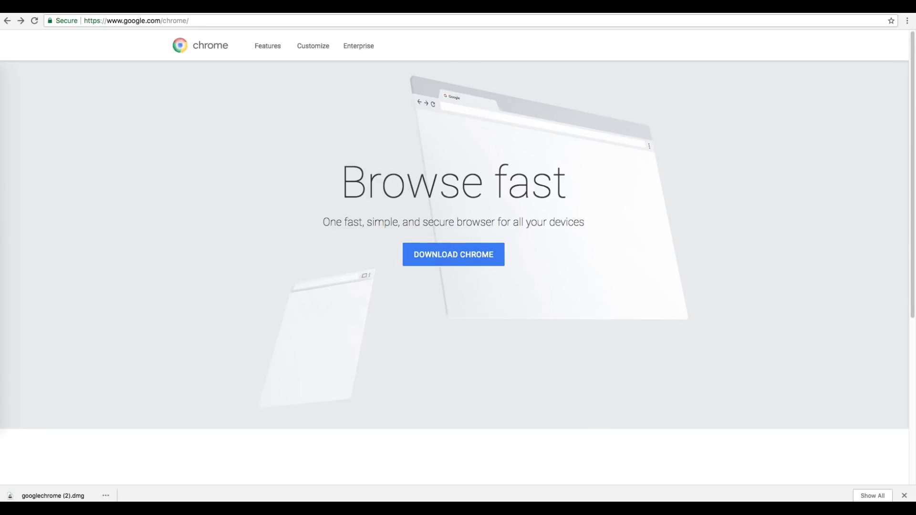
Get the MetaMask Chrome extension from metamask.io and add it to the browser through its Chrome Web Store listing.
{"action": "key", "text": "super+bracketright"}
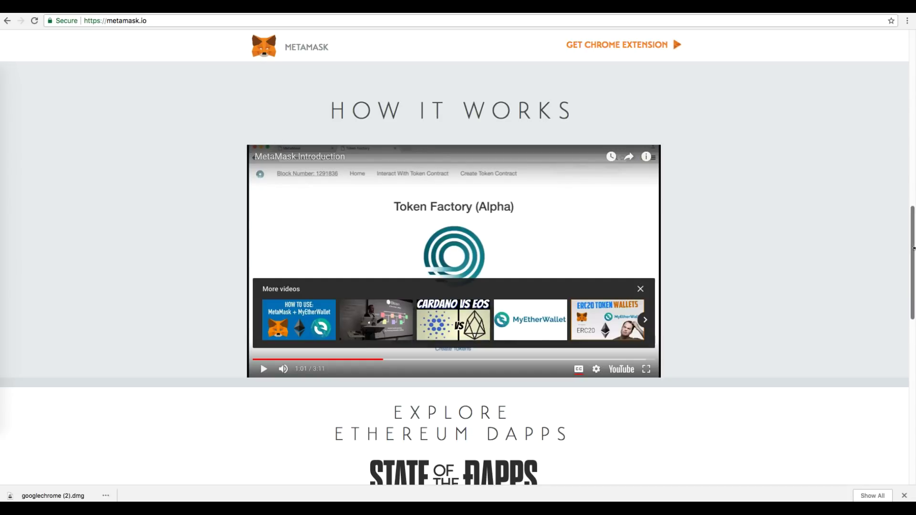
{"action": "left_click_drag", "start_coordinate": [910, 247], "coordinate": [862, 59]}
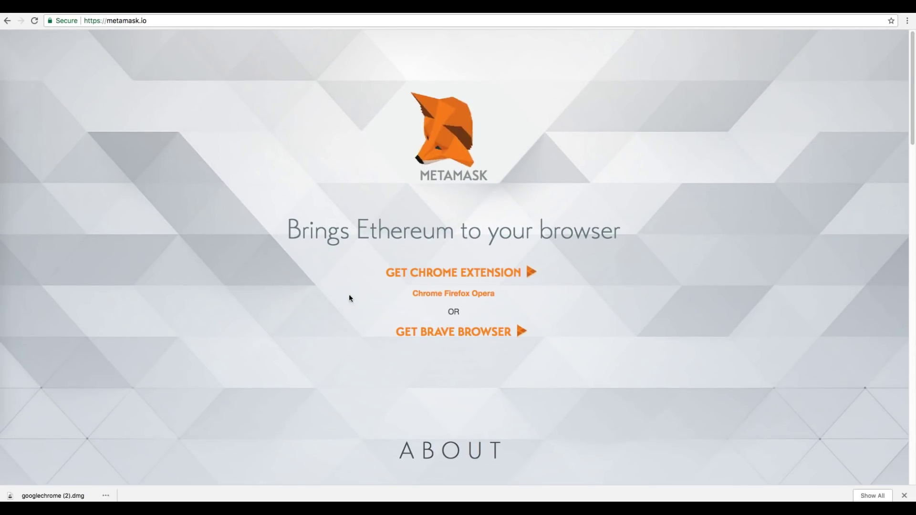
{"action": "left_click", "coordinate": [424, 279]}
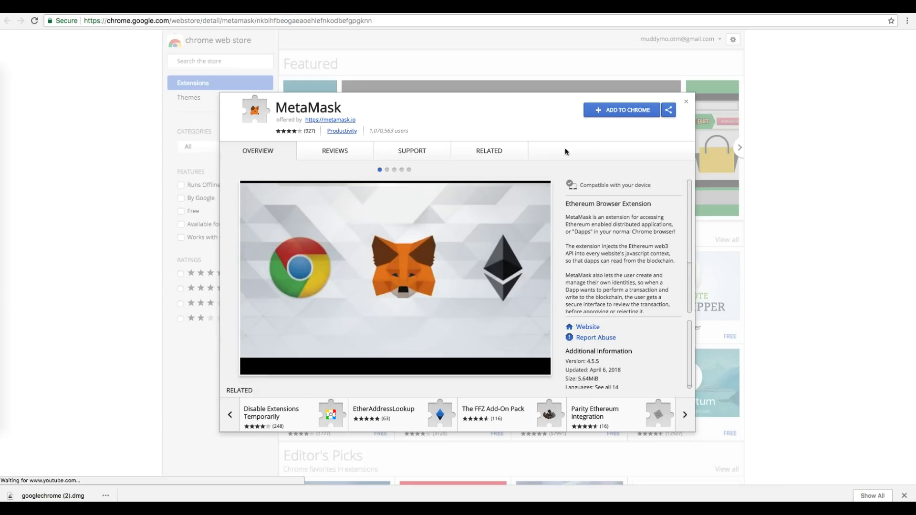
{"action": "left_click_drag", "start_coordinate": [690, 216], "coordinate": [688, 208]}
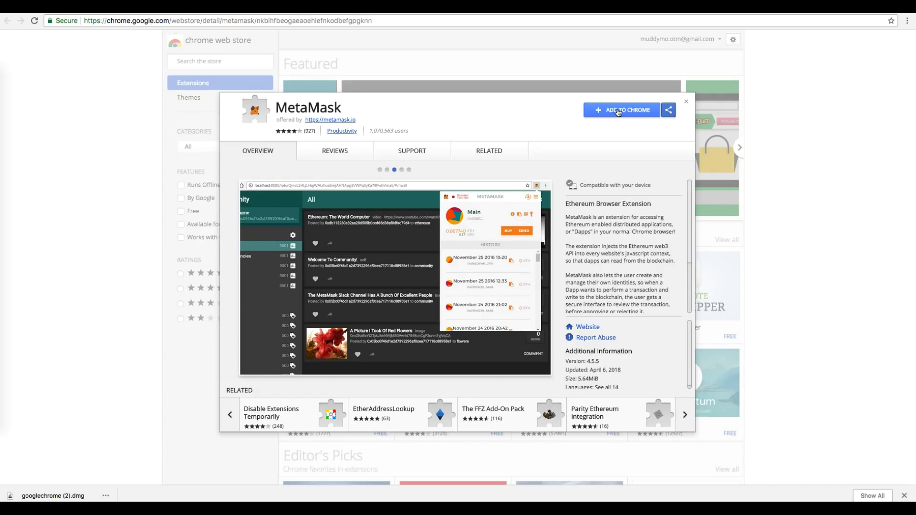
{"action": "left_click", "coordinate": [618, 112]}
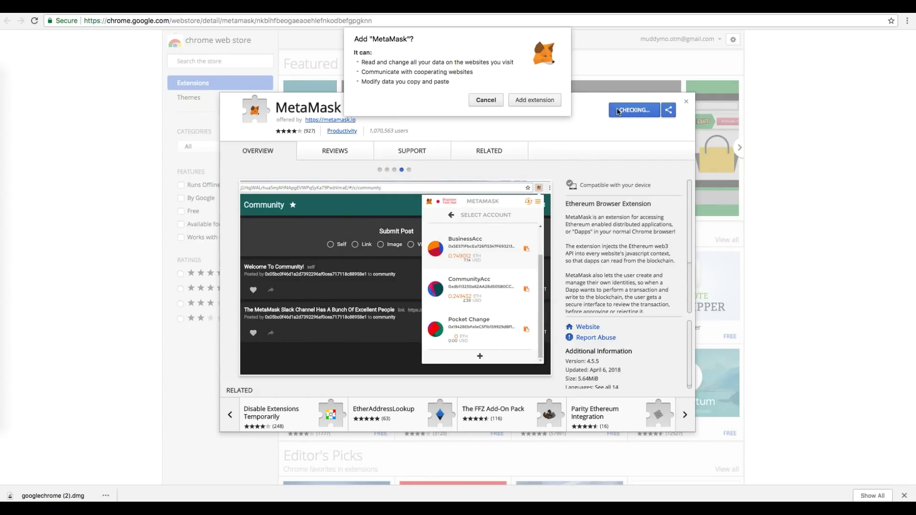
{"action": "left_click", "coordinate": [535, 100]}
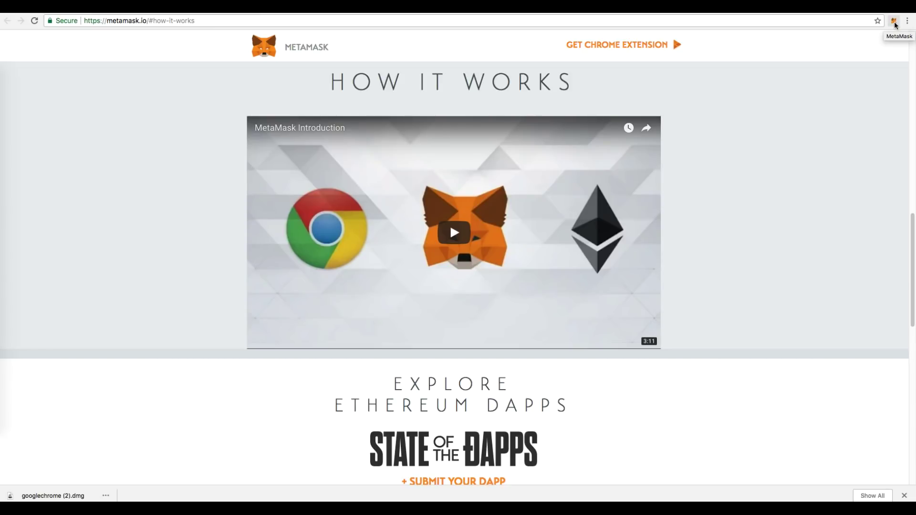
Open the MetaMask extension on the metamask.io page and accept its Privacy Notice and Terms of Use.
{"action": "left_click", "coordinate": [396, 6]}
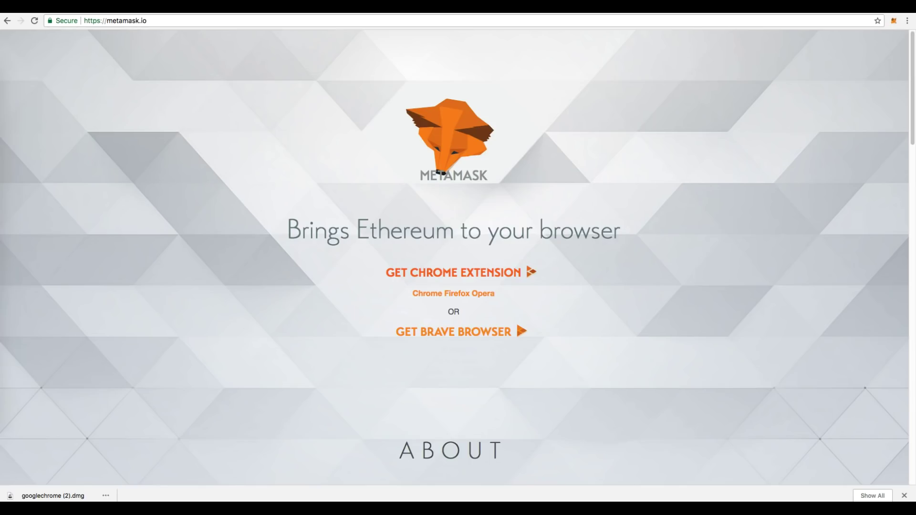
{"action": "left_click", "coordinate": [894, 21]}
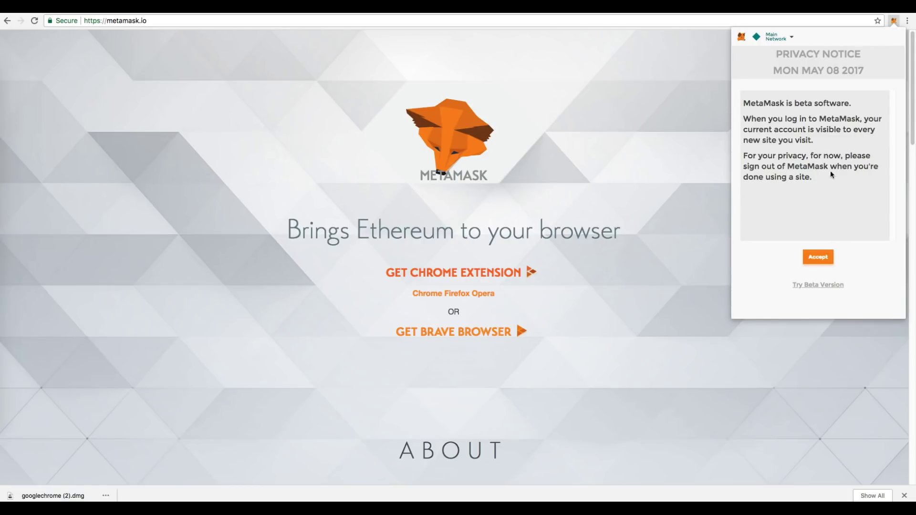
{"action": "left_click", "coordinate": [818, 259]}
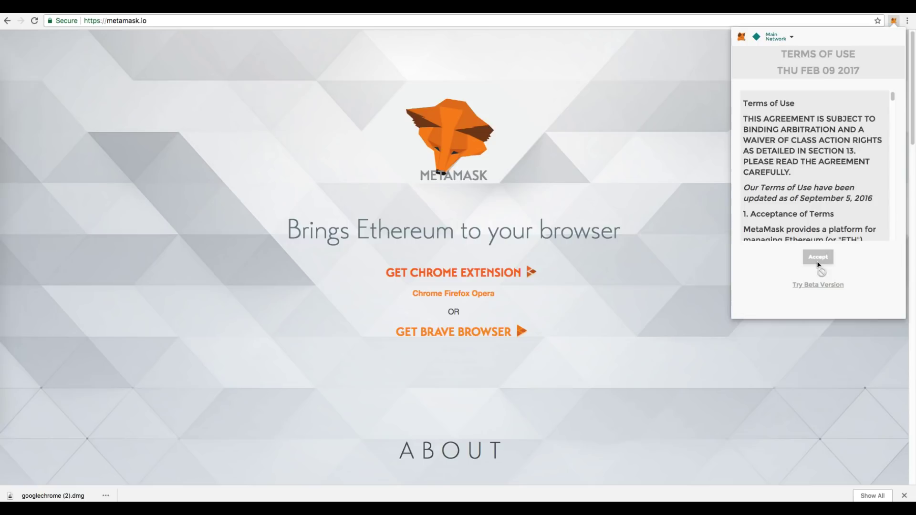
{"action": "left_click", "coordinate": [894, 97]}
{"action": "left_click_drag", "start_coordinate": [894, 97], "coordinate": [883, 246]}
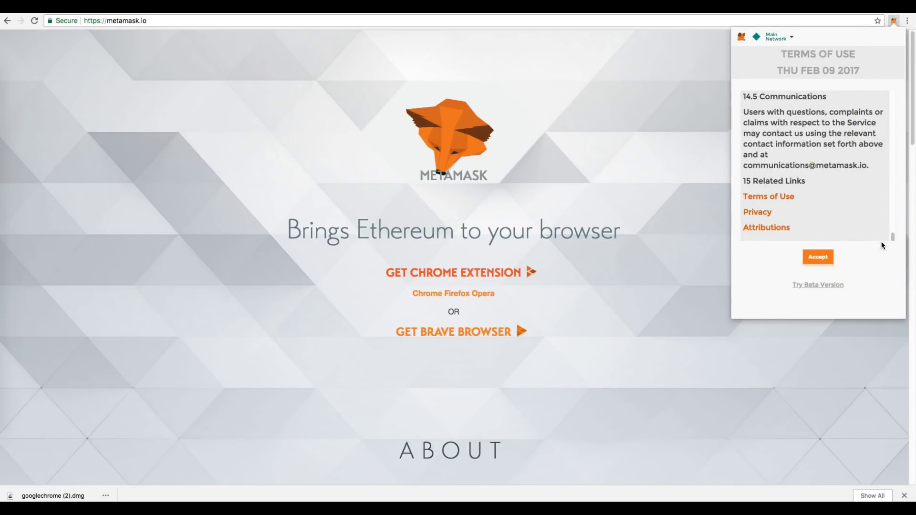
{"action": "left_click", "coordinate": [819, 258]}
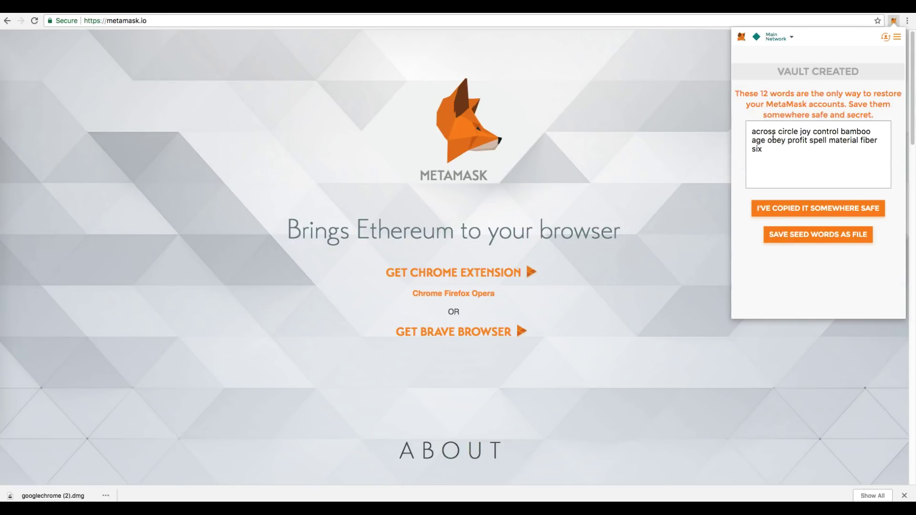
Copy the 12-word seed phrase of the new MetaMask vault and paste it into the empty note in Notes.
{"action": "left_click", "coordinate": [759, 145]}
{"action": "triple_click", "coordinate": [759, 145]}
{"action": "key", "text": "super+c"}
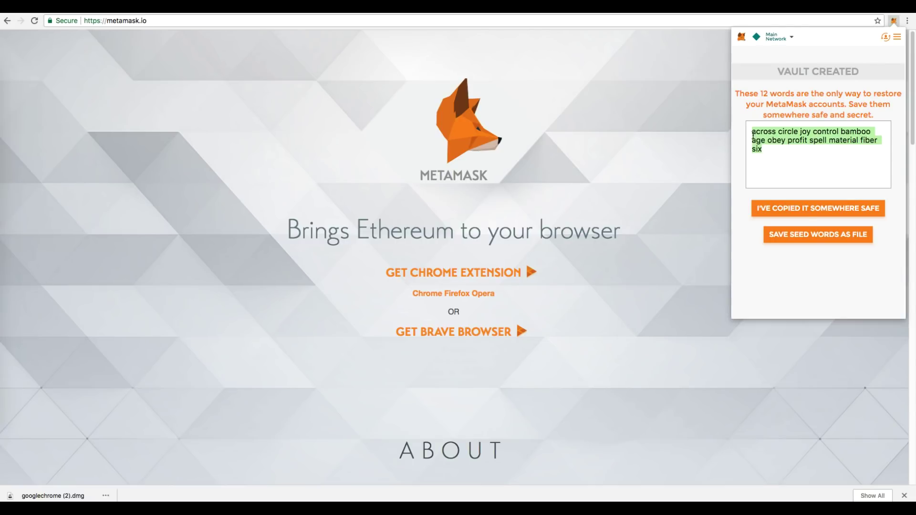
{"action": "key", "text": "super+Tab"}
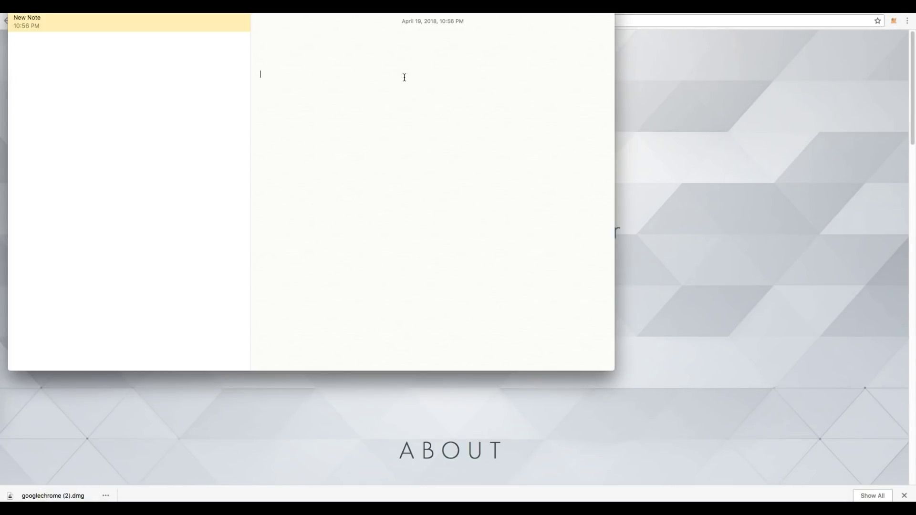
{"action": "key", "text": "super+v"}
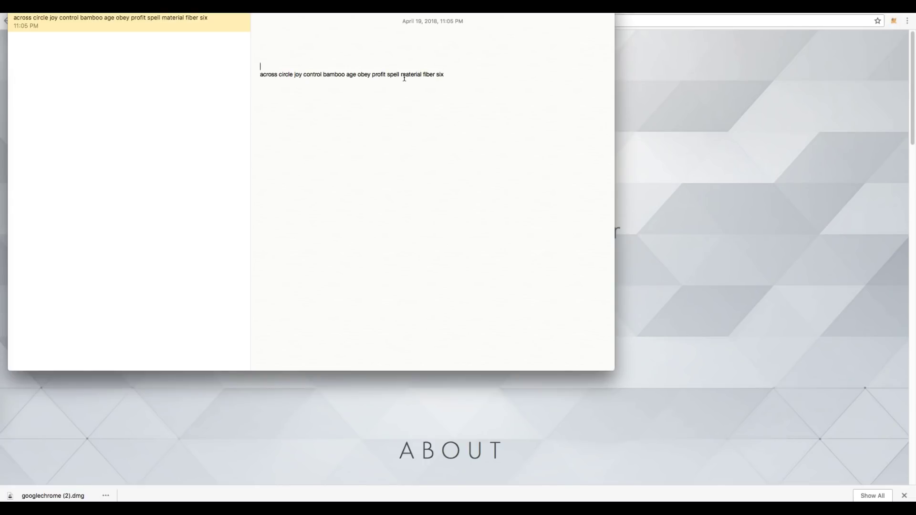
Add the heading "posh 12 phrase *important*" above the seed phrase in the note.
{"action": "type", "text": "pow"}
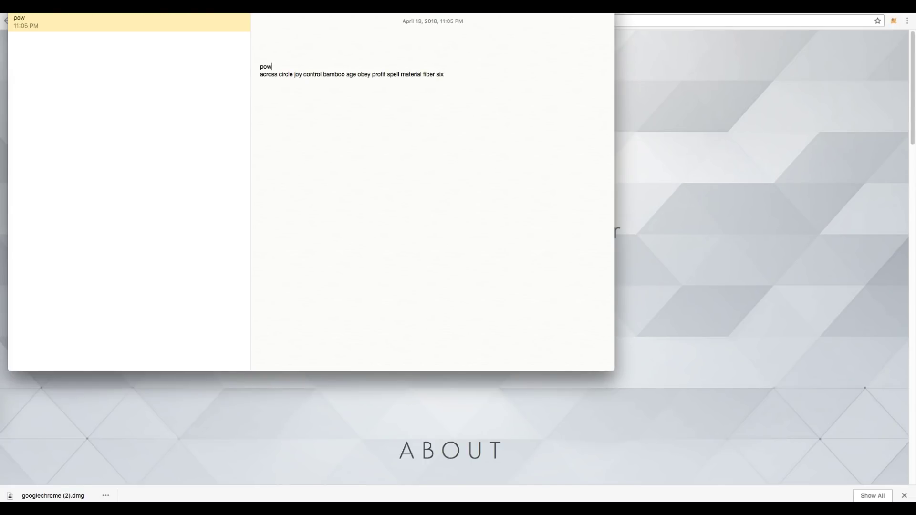
{"action": "key", "text": "BackSpace"}
{"action": "type", "text": "sh 12 phrase *important*"}
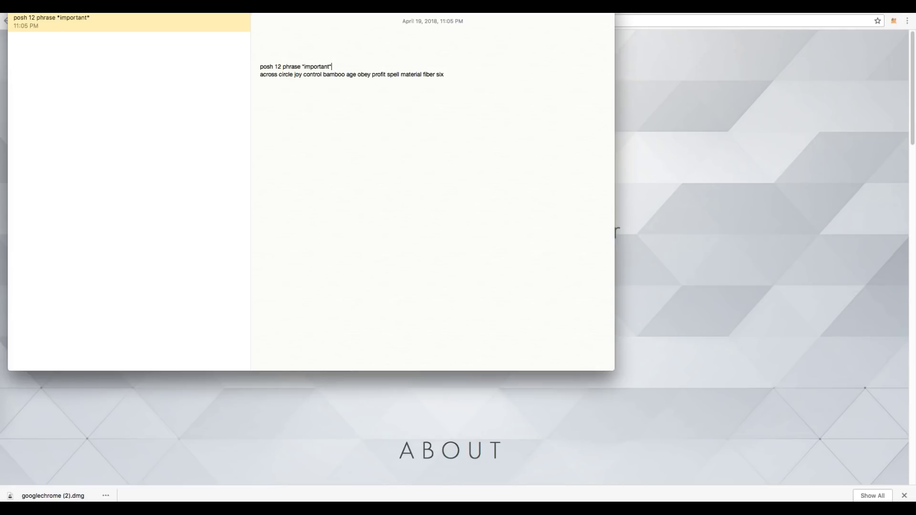
Switch back to Chrome and confirm in MetaMask that the seed words have been copied somewhere safe.
{"action": "key", "text": "super+Tab"}
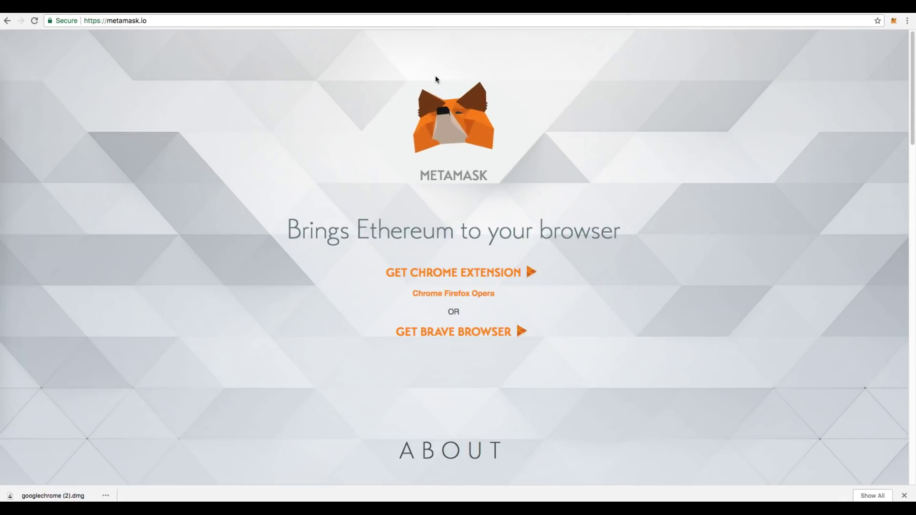
{"action": "left_click", "coordinate": [894, 21]}
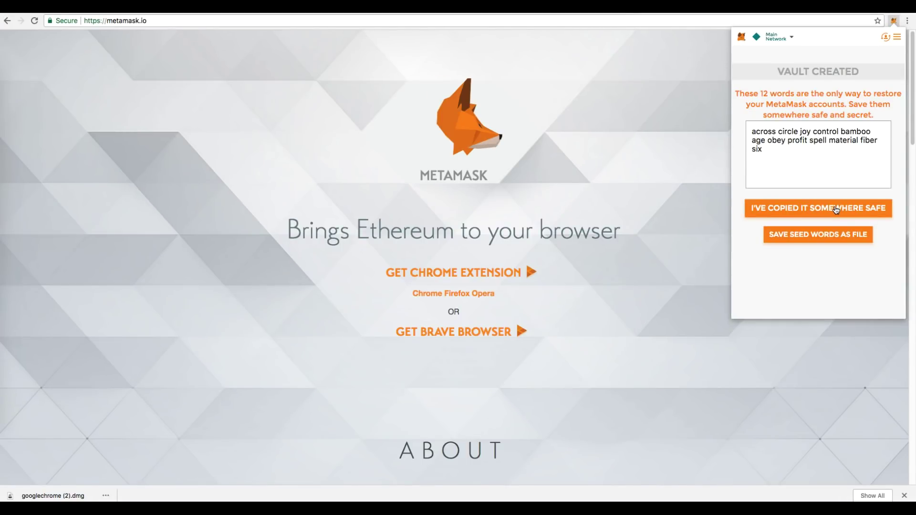
{"action": "left_click", "coordinate": [835, 210]}
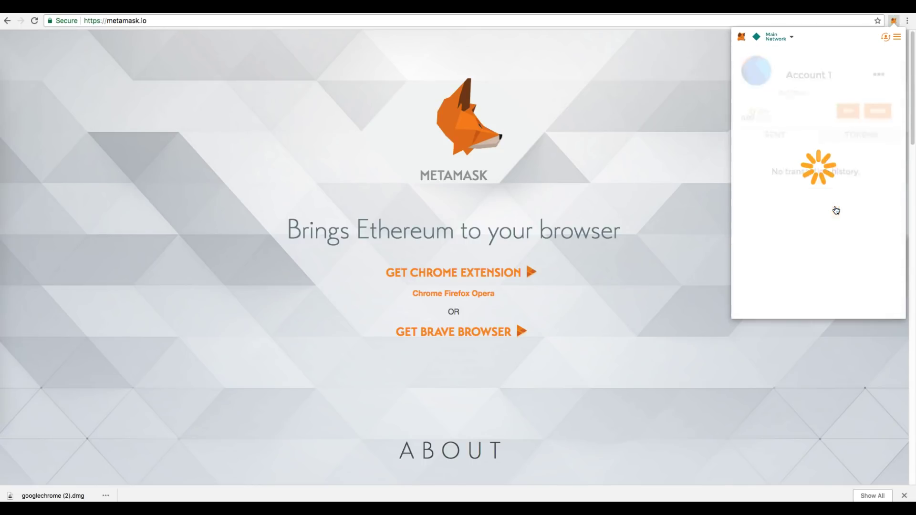
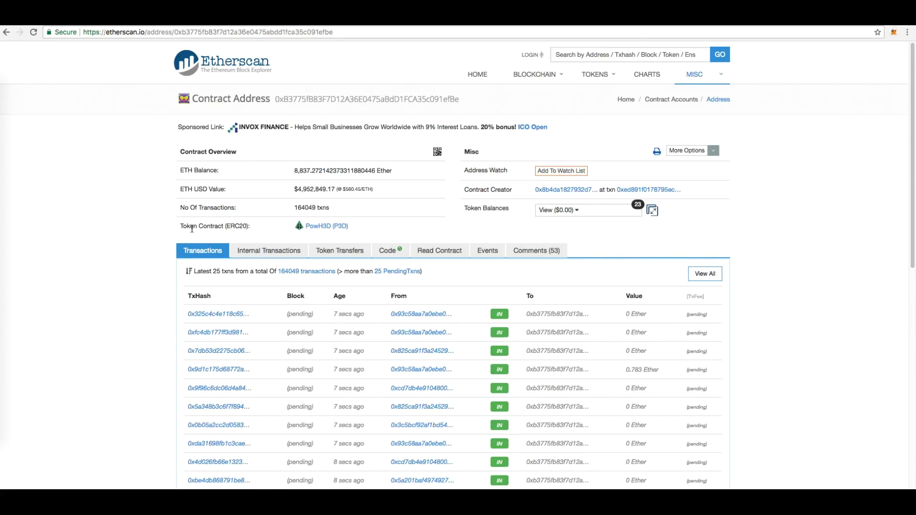
Open the PowH3D (P3D) token page from the contract overview and view its token holders and token transfers.
{"action": "left_click", "coordinate": [327, 227]}
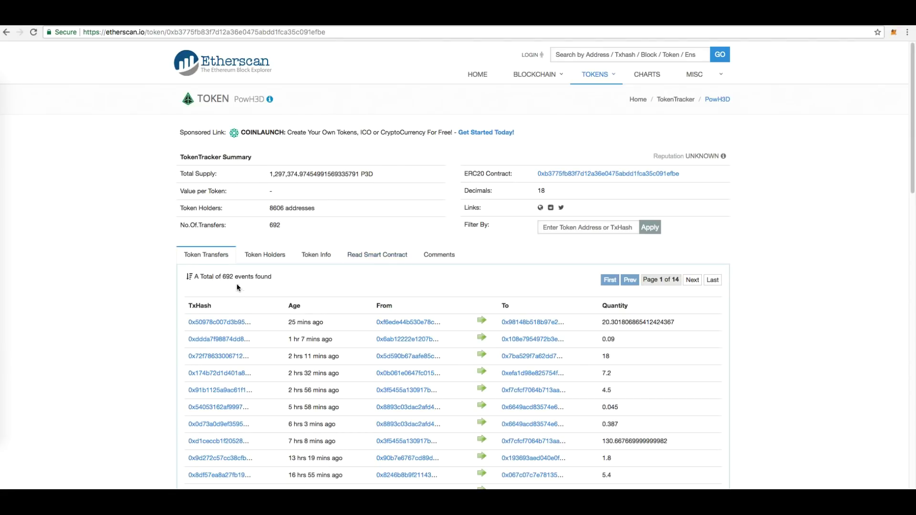
{"action": "left_click", "coordinate": [271, 254]}
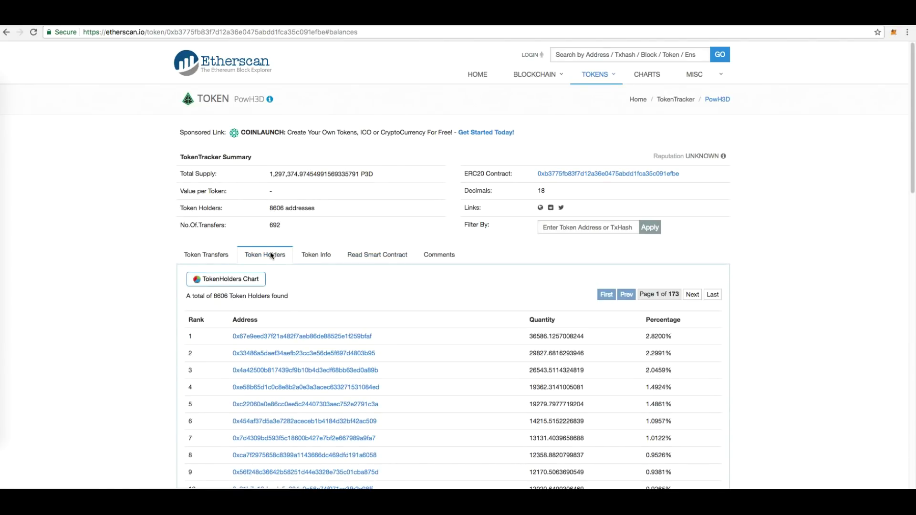
{"action": "left_click", "coordinate": [211, 257]}
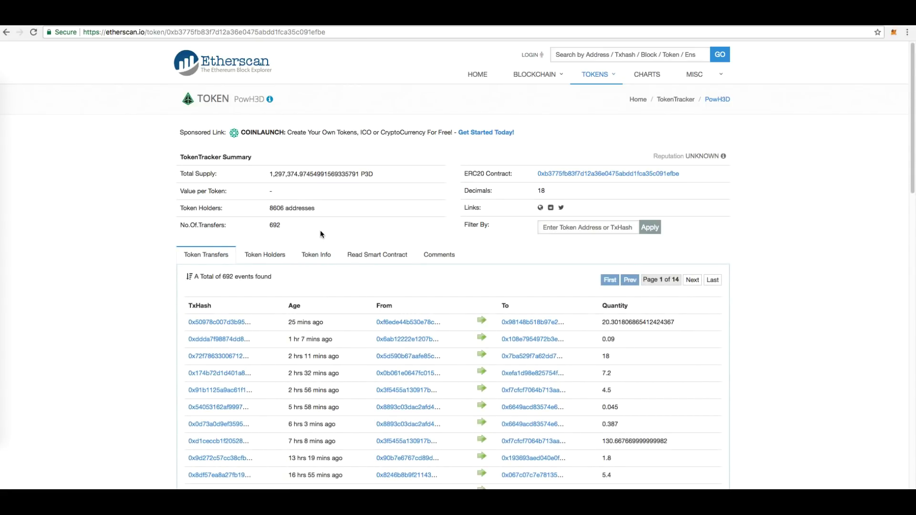
Copy the PowH3D token's ERC20 contract address and go back to the powh.io home page.
{"action": "left_click", "coordinate": [539, 178]}
{"action": "left_click_drag", "start_coordinate": [538, 178], "coordinate": [679, 175]}
{"action": "key", "text": "super+c"}
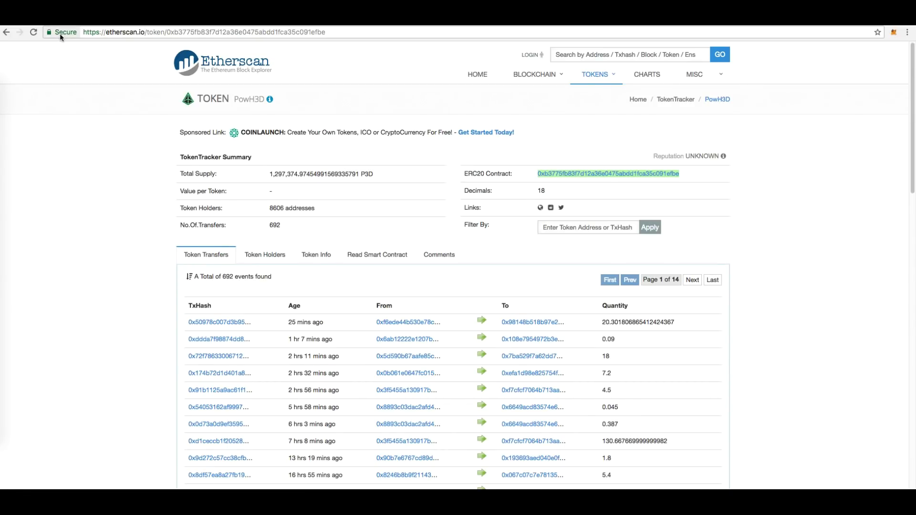
{"action": "left_click", "coordinate": [6, 33]}
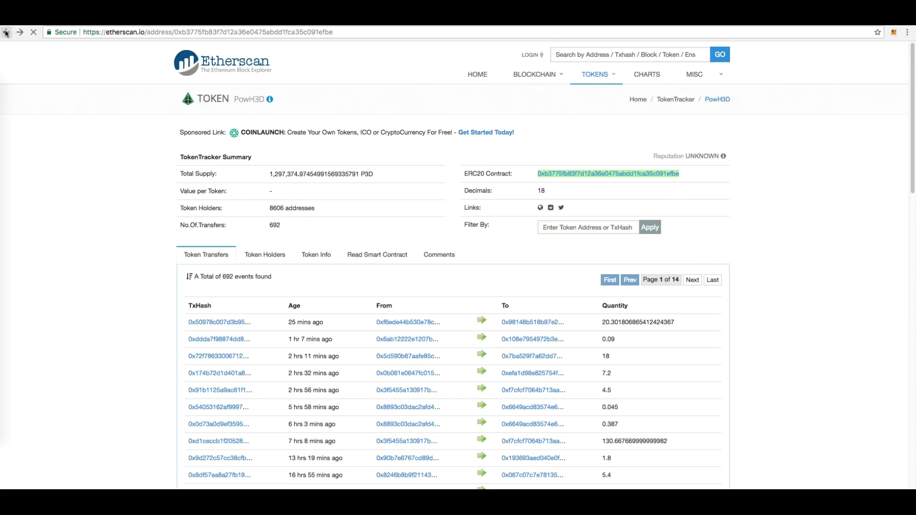
{"action": "left_click", "coordinate": [5, 33]}
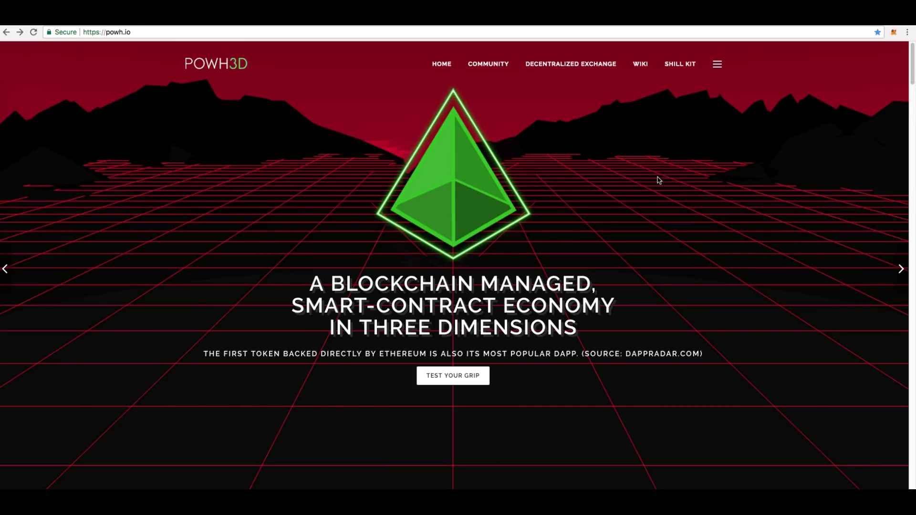
Add the P3D token to the MetaMask wallet using the copied PowH3D contract address.
{"action": "left_click", "coordinate": [894, 32]}
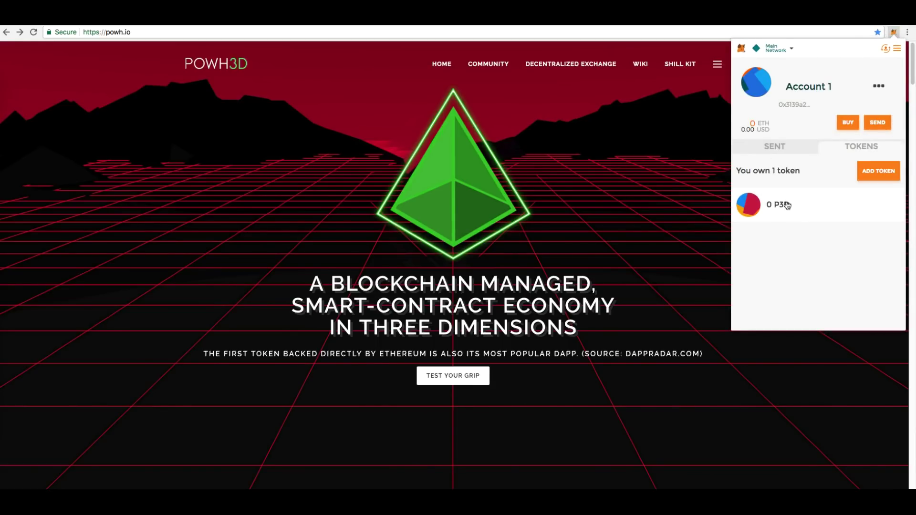
{"action": "left_click", "coordinate": [879, 171]}
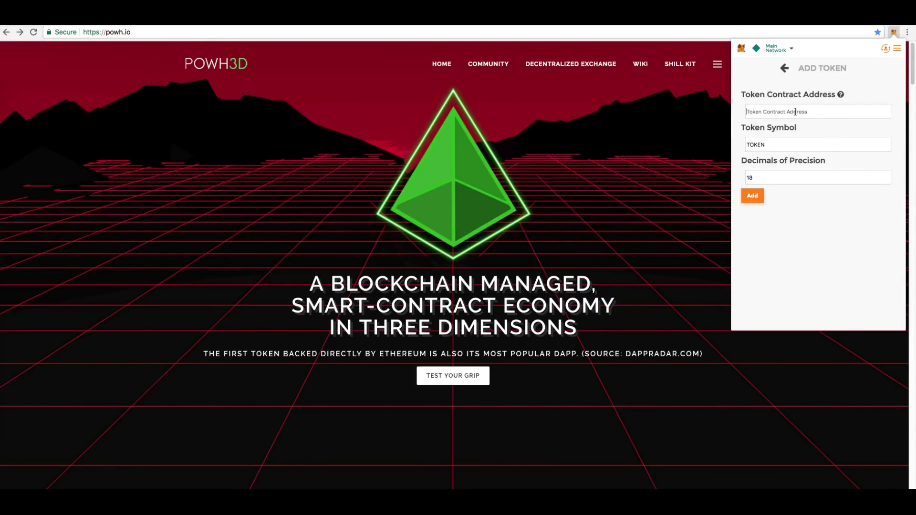
{"action": "key", "text": "super+v"}
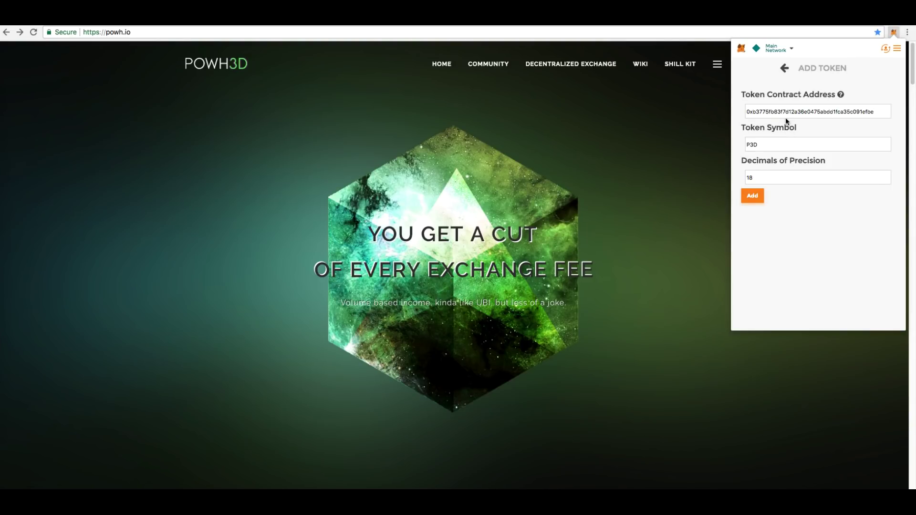
{"action": "left_click", "coordinate": [753, 196]}
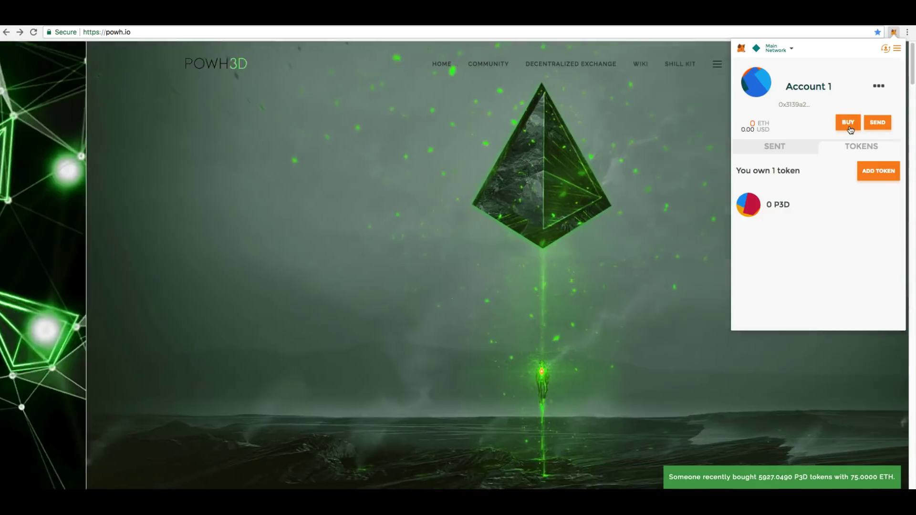
View MetaMask's options for buying ETH, return to the account, and copy its address to the clipboard.
{"action": "left_click", "coordinate": [849, 125]}
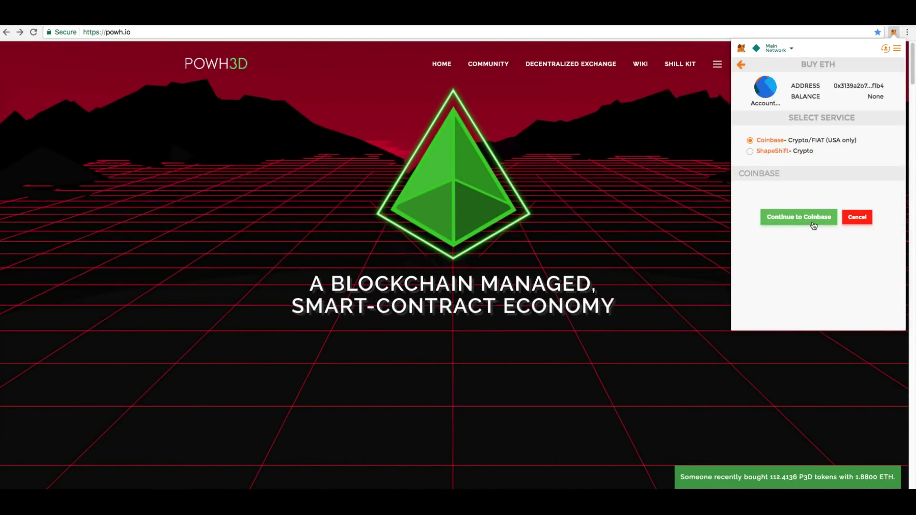
{"action": "left_click", "coordinate": [742, 64]}
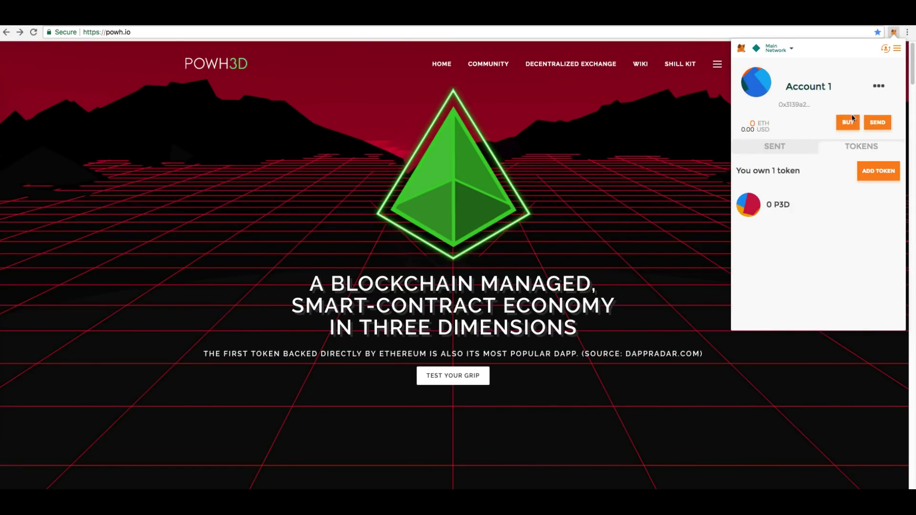
{"action": "left_click", "coordinate": [879, 86]}
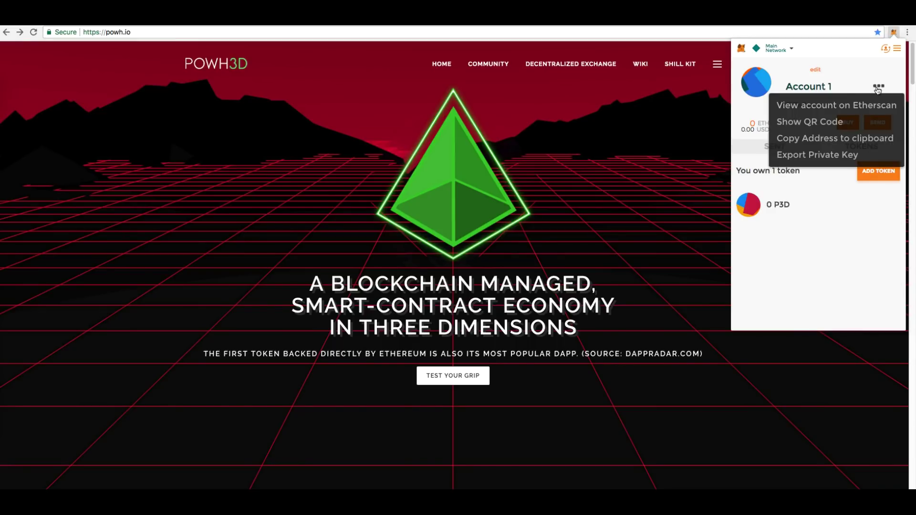
{"action": "left_click", "coordinate": [838, 138]}
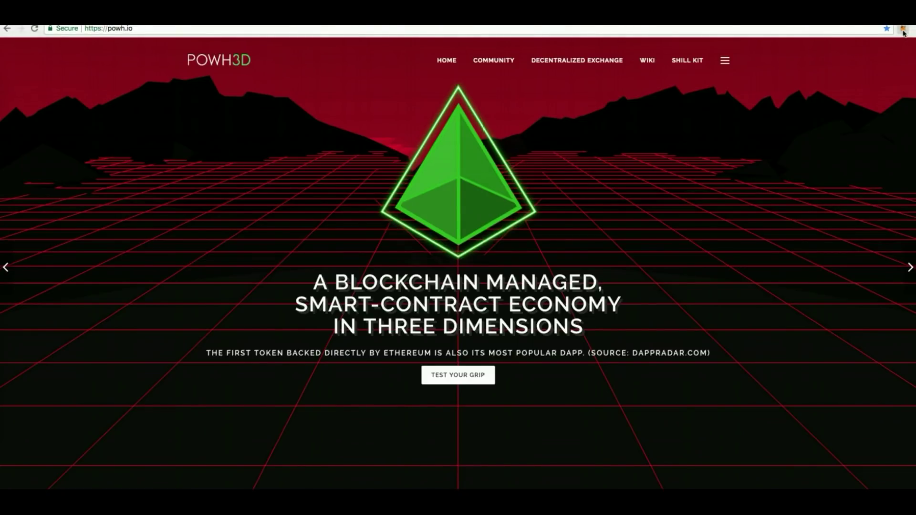
Check the ETH balance in MetaMask and open the Buy & Reinvest page of the PowH3D decentralized exchange.
{"action": "left_click", "coordinate": [903, 30]}
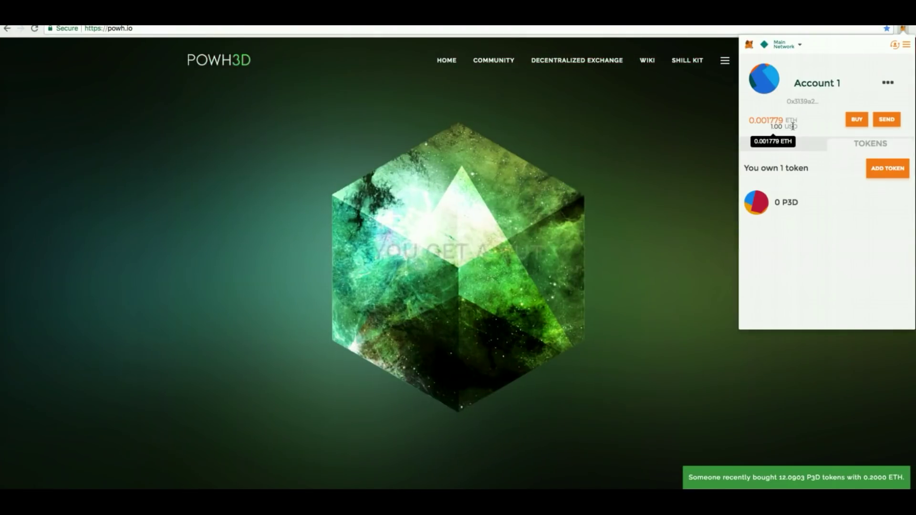
{"action": "left_click", "coordinate": [635, 103]}
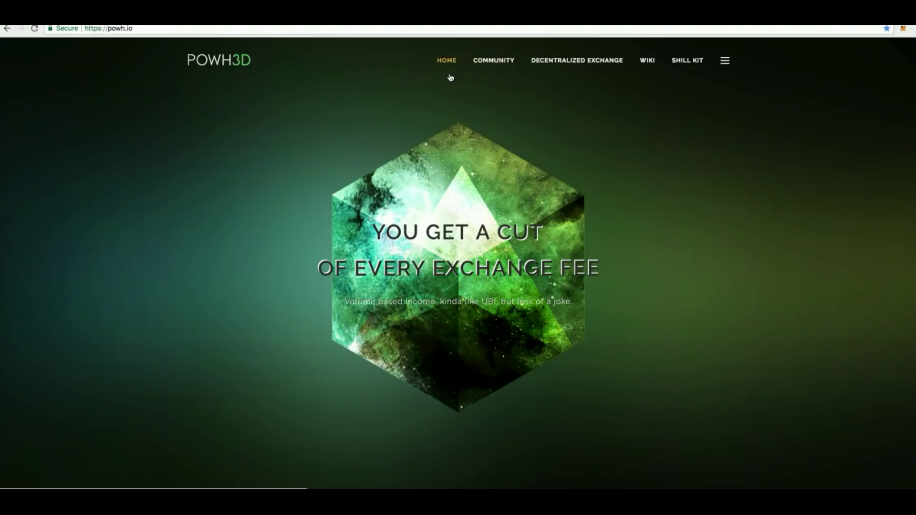
{"action": "left_click", "coordinate": [571, 61]}
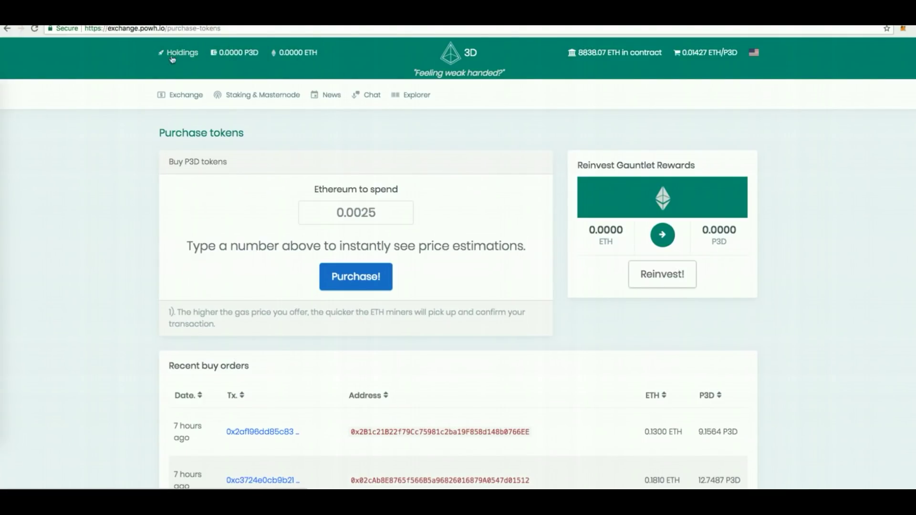
{"action": "mouse_move", "coordinate": [189, 95]}
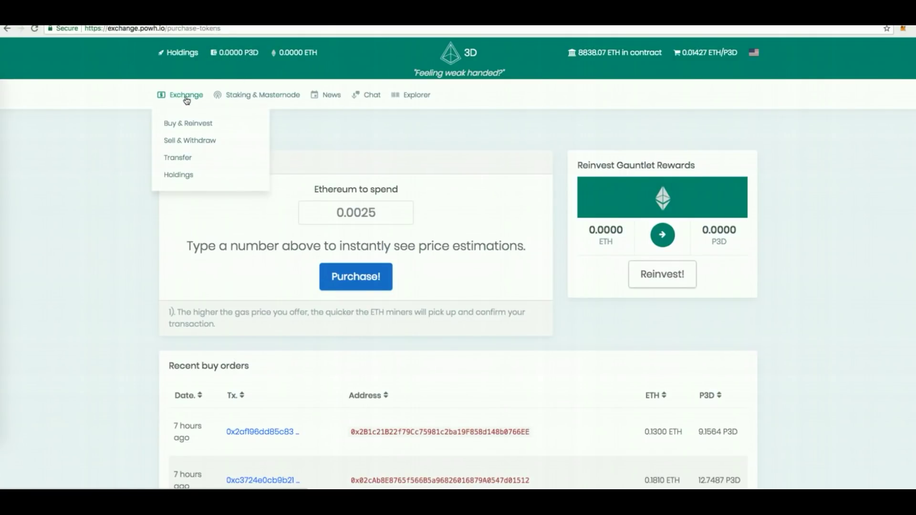
{"action": "left_click", "coordinate": [189, 125]}
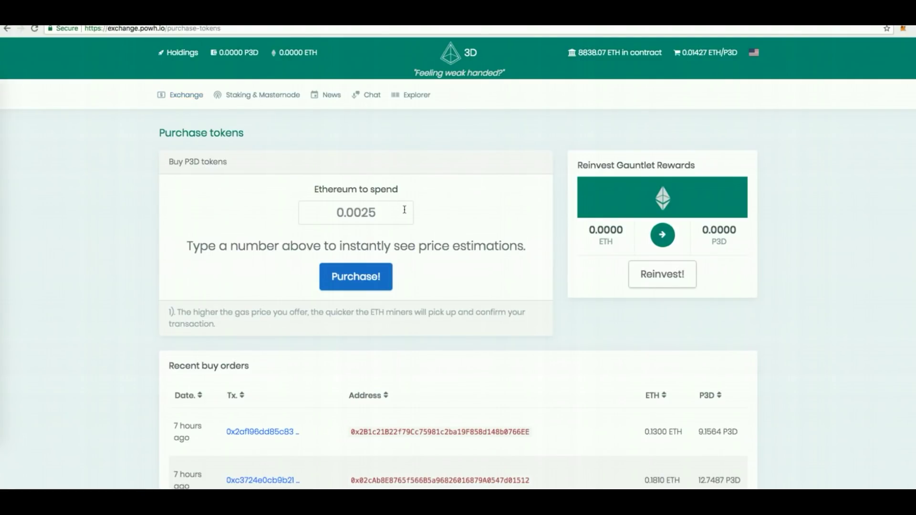
View the holdings page on the exchange and return to the form for buying P3D tokens.
{"action": "left_click", "coordinate": [185, 53]}
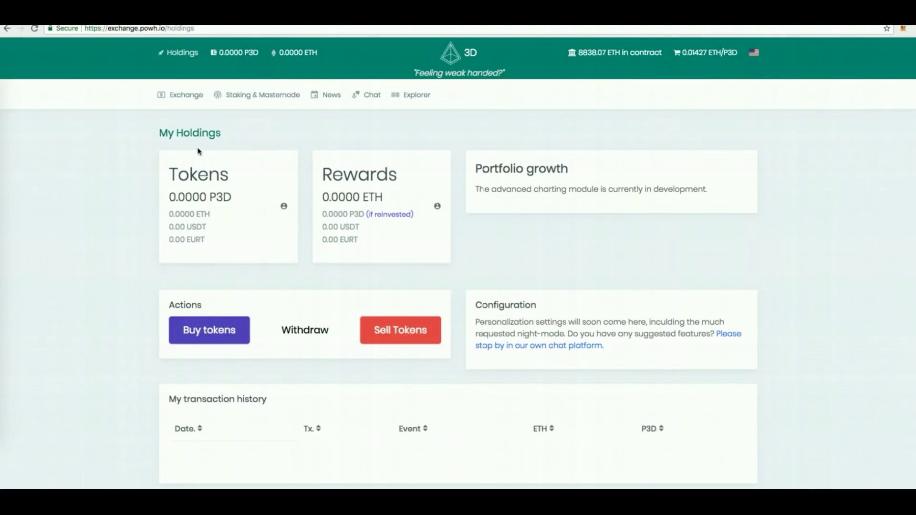
{"action": "left_click", "coordinate": [179, 97]}
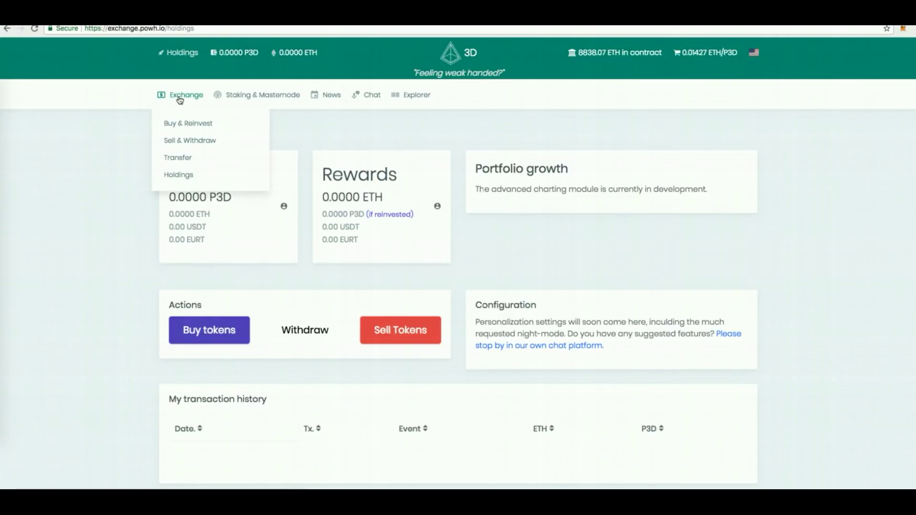
{"action": "left_click", "coordinate": [184, 124]}
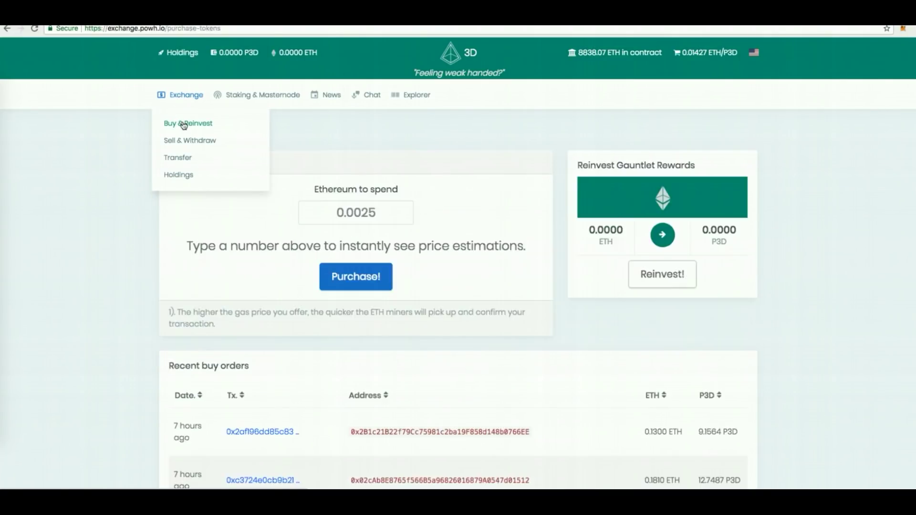
{"action": "left_click", "coordinate": [357, 212]}
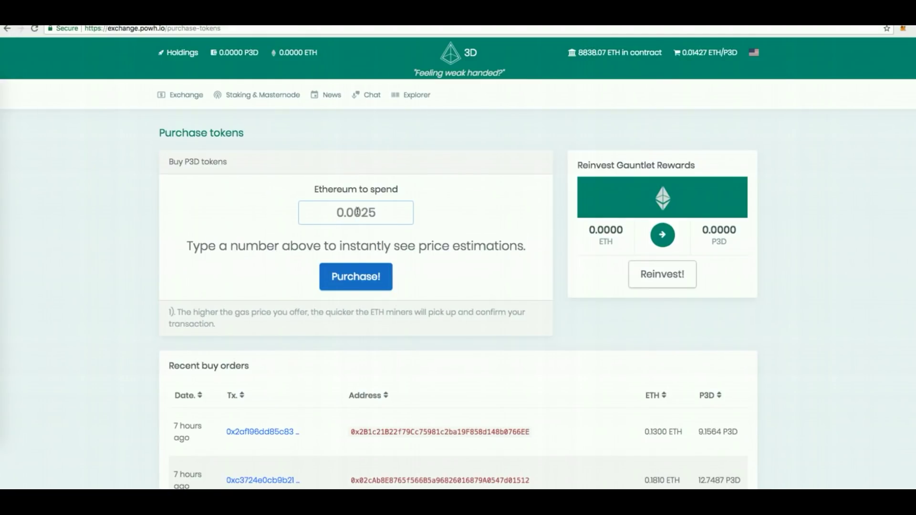
Check the wallet's available ETH balance in MetaMask and look through its settings options.
{"action": "left_click", "coordinate": [903, 29]}
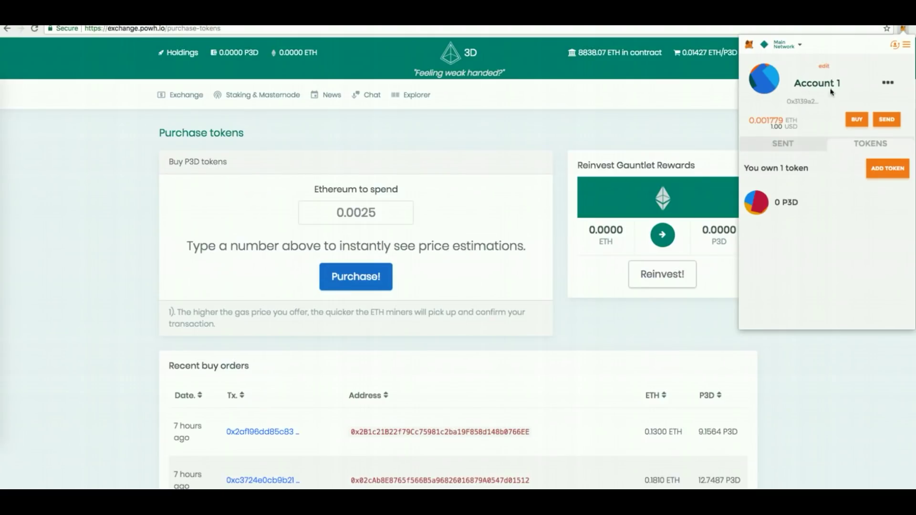
{"action": "left_click", "coordinate": [907, 45]}
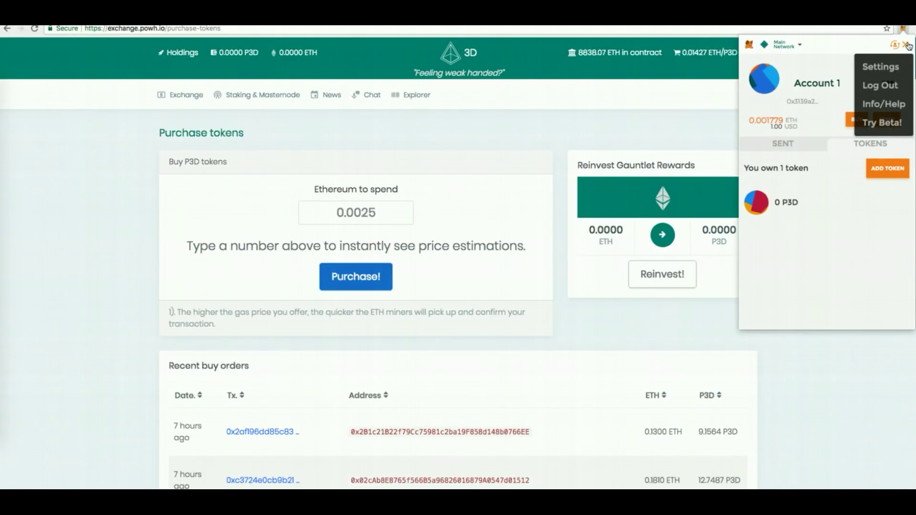
{"action": "left_click", "coordinate": [908, 46]}
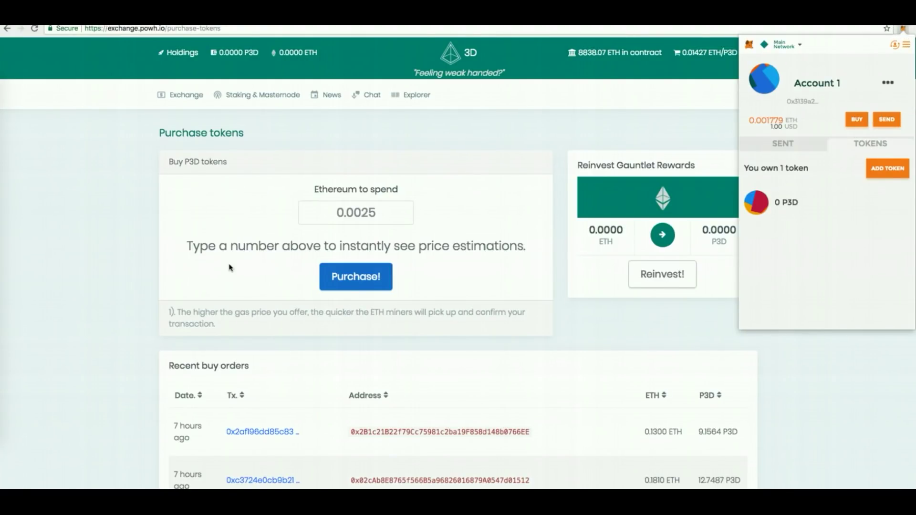
Purchase P3D tokens with .001 ETH and submit the transaction in MetaMask.
{"action": "left_click", "coordinate": [260, 234]}
{"action": "left_click", "coordinate": [323, 219]}
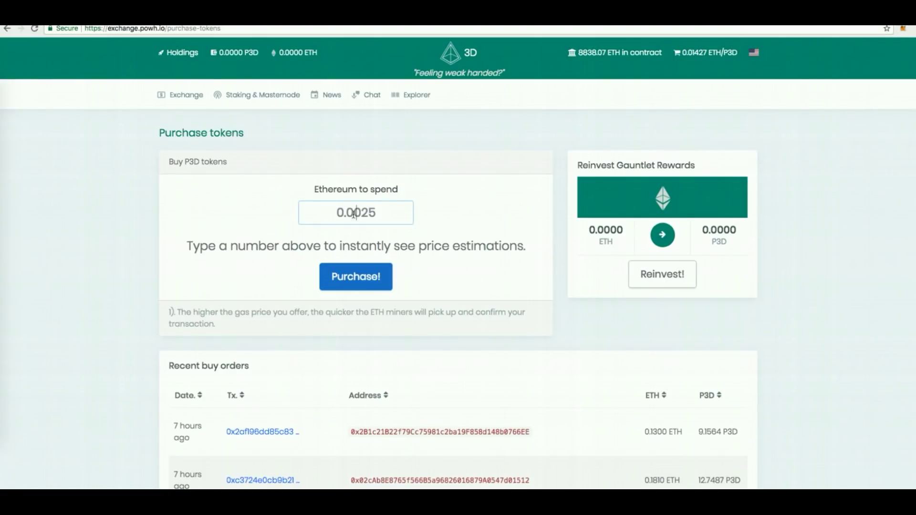
{"action": "type", "text": ".001"}
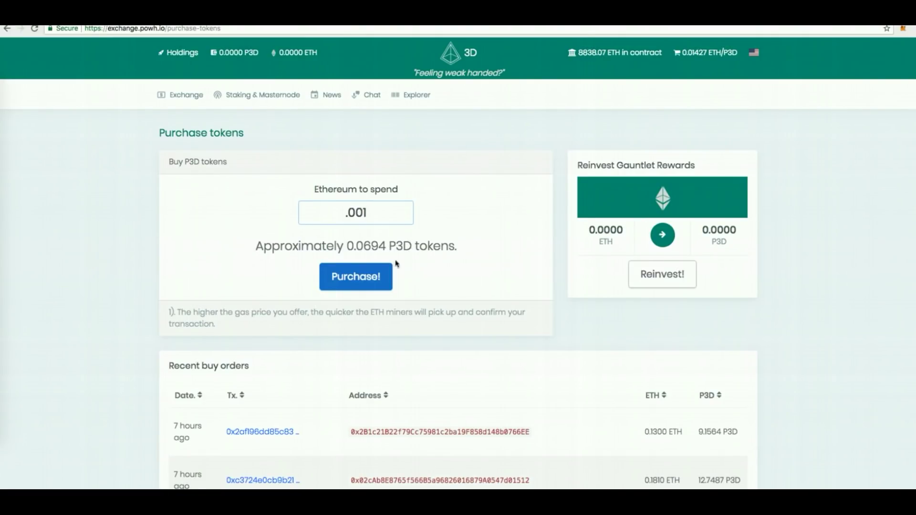
{"action": "left_click", "coordinate": [369, 275]}
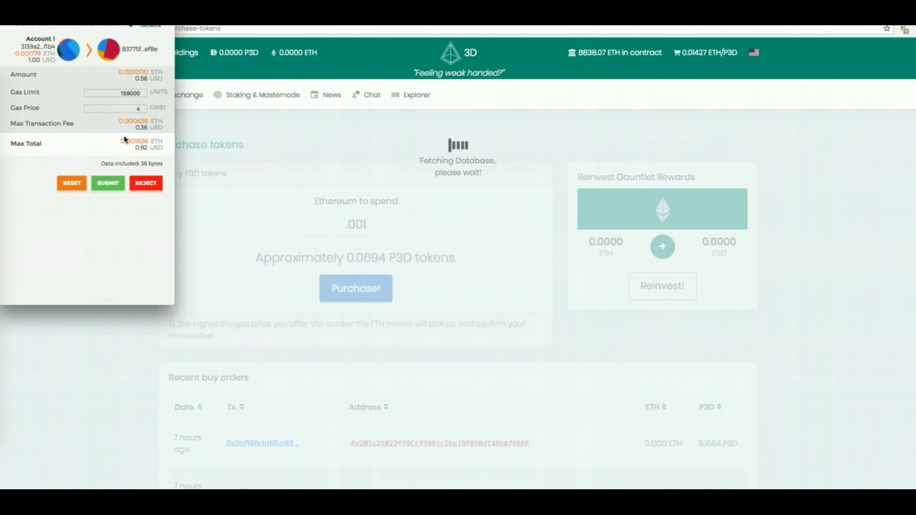
{"action": "left_click_drag", "start_coordinate": [68, 6], "coordinate": [82, 30]}
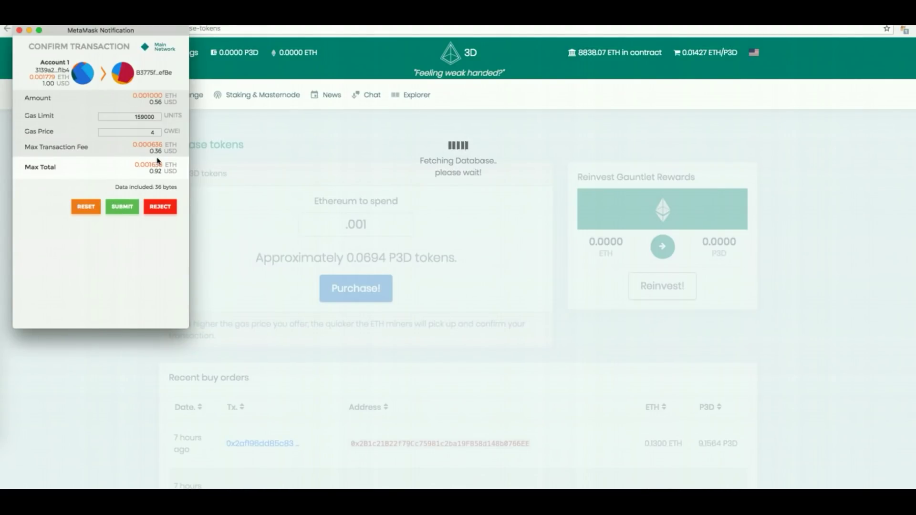
{"action": "left_click", "coordinate": [127, 210]}
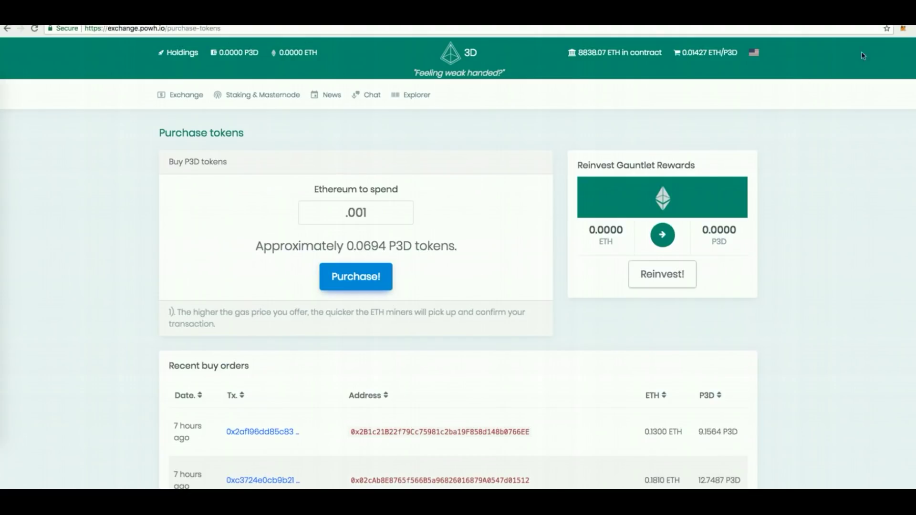
Check the wallet's ETH and P3D balances in MetaMask and open the holdings page on the exchange.
{"action": "left_click", "coordinate": [904, 30]}
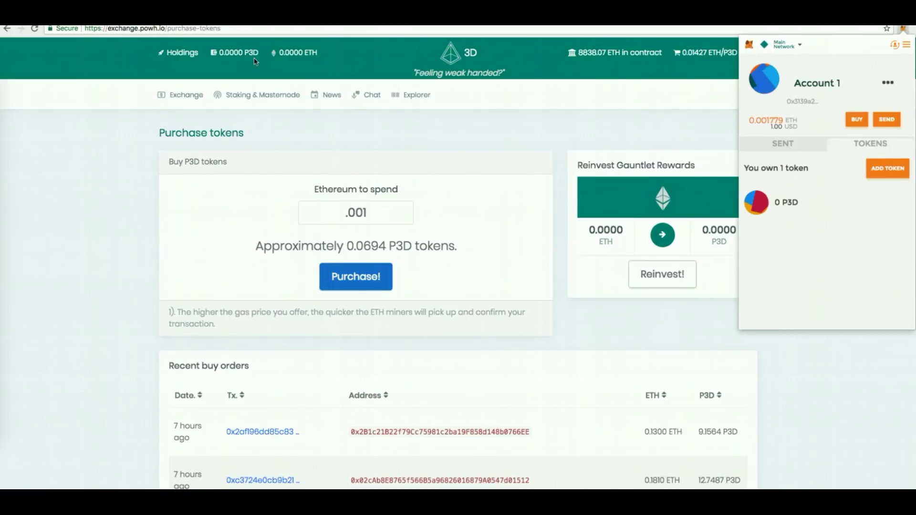
{"action": "left_click", "coordinate": [189, 57]}
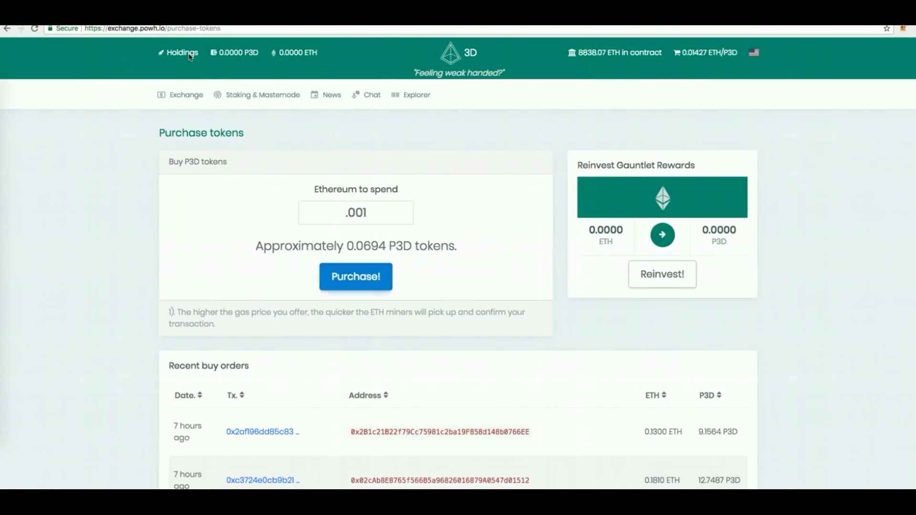
{"action": "left_click", "coordinate": [189, 56]}
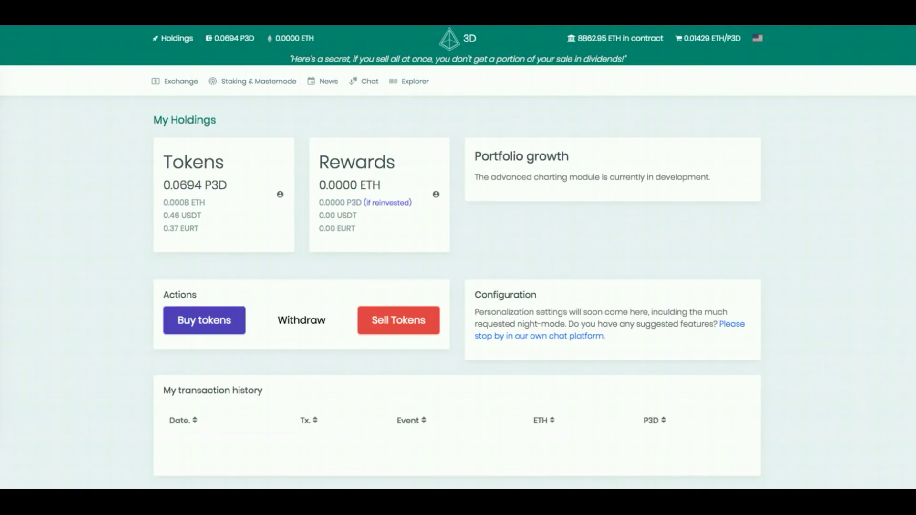
Rename Account 1 in MetaMask to the owner's nickname and save it.
{"action": "left_click", "coordinate": [898, 14]}
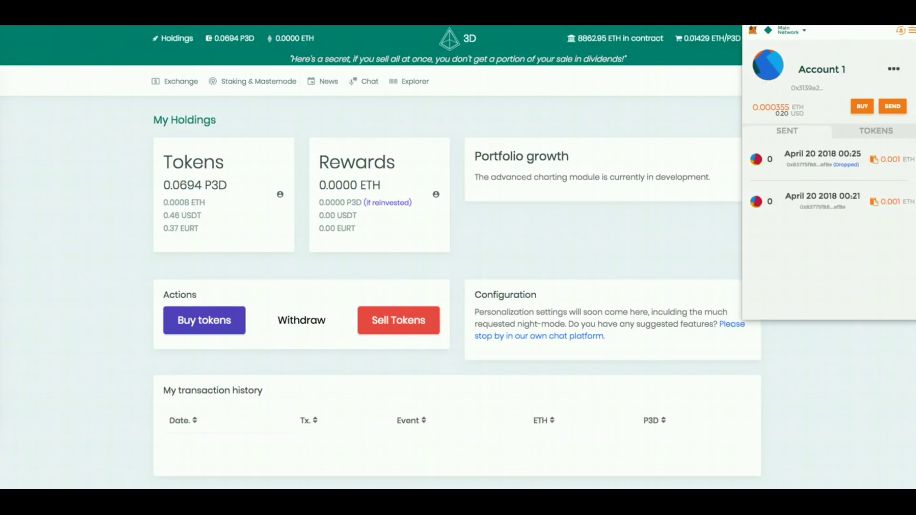
{"action": "mouse_move", "coordinate": [826, 70]}
{"action": "left_click", "coordinate": [831, 53]}
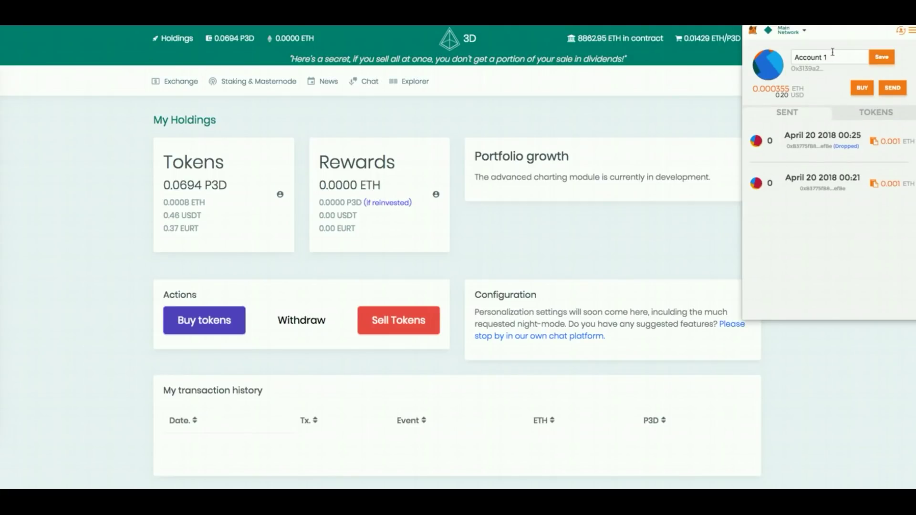
{"action": "left_click_drag", "start_coordinate": [834, 57], "coordinate": [747, 60]}
{"action": "type", "text": "Muddy Mo"}
{"action": "left_click", "coordinate": [882, 57]}
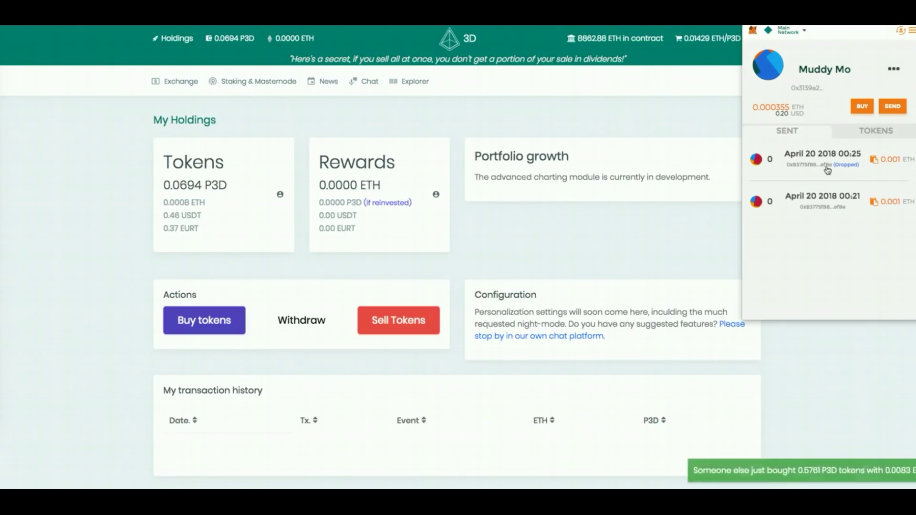
Check the P3D token balance in MetaMask and open the exchange's page for selling tokens.
{"action": "left_click", "coordinate": [871, 139]}
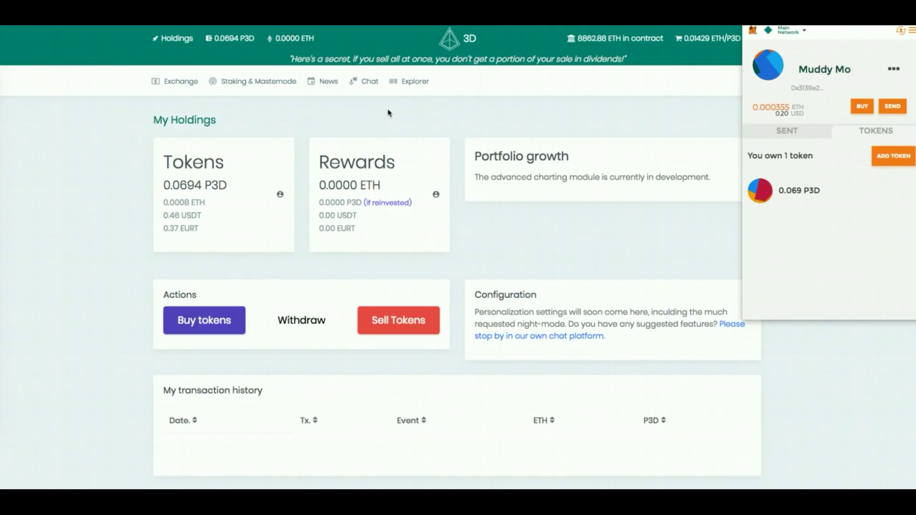
{"action": "left_click", "coordinate": [340, 119]}
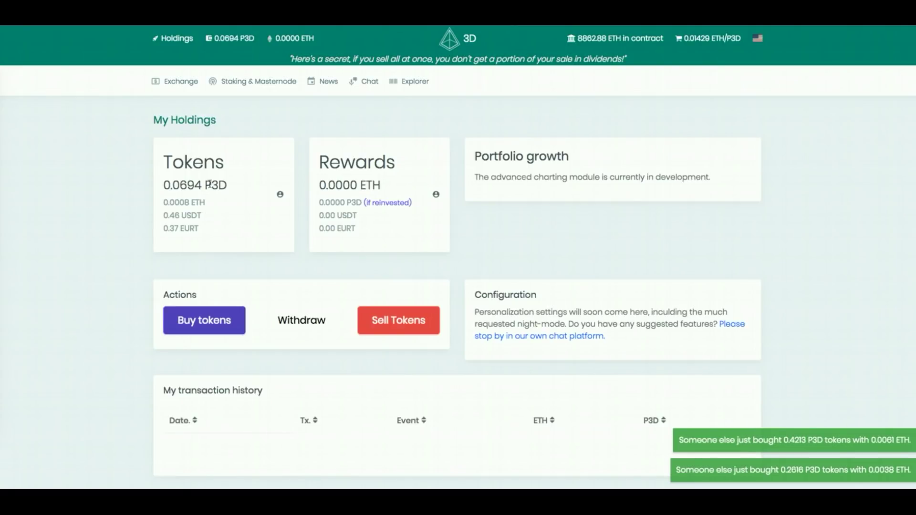
{"action": "left_click", "coordinate": [405, 329]}
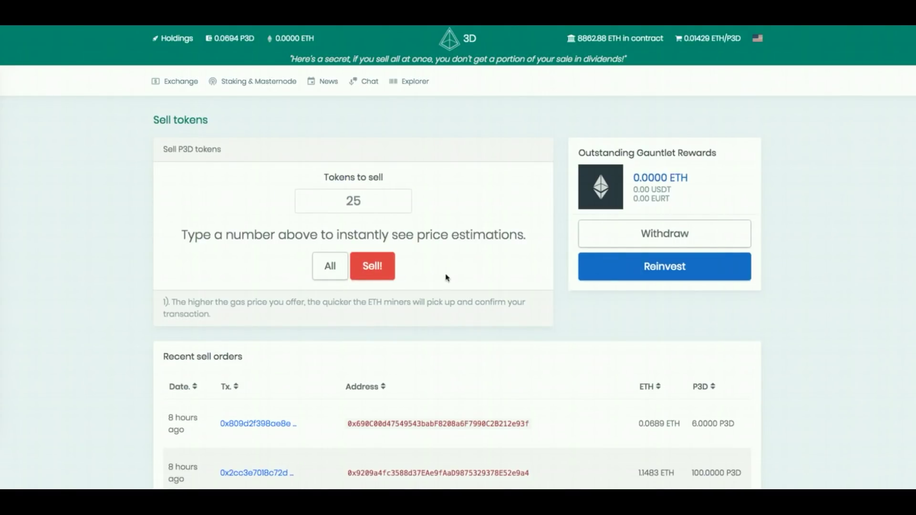
Try to sell .006 P3D tokens, confirming the sale on the exchange and rejecting the transaction in MetaMask.
{"action": "left_click", "coordinate": [359, 202]}
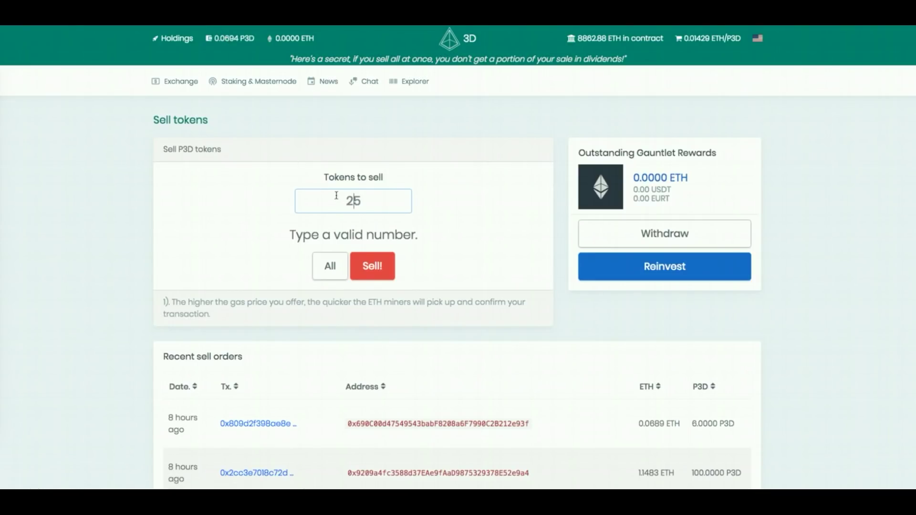
{"action": "key", "text": "BackSpace"}
{"action": "key", "text": "BackSpace"}
{"action": "type", "text": ".006"}
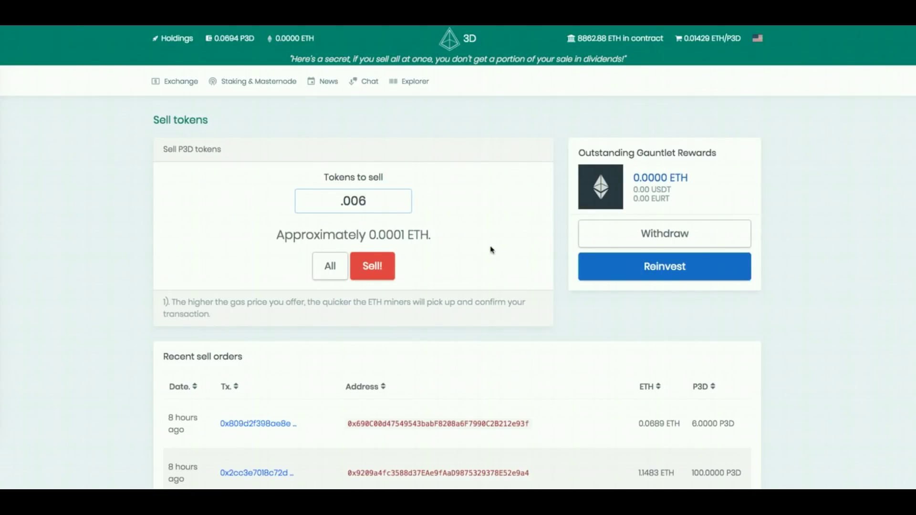
{"action": "left_click", "coordinate": [374, 275]}
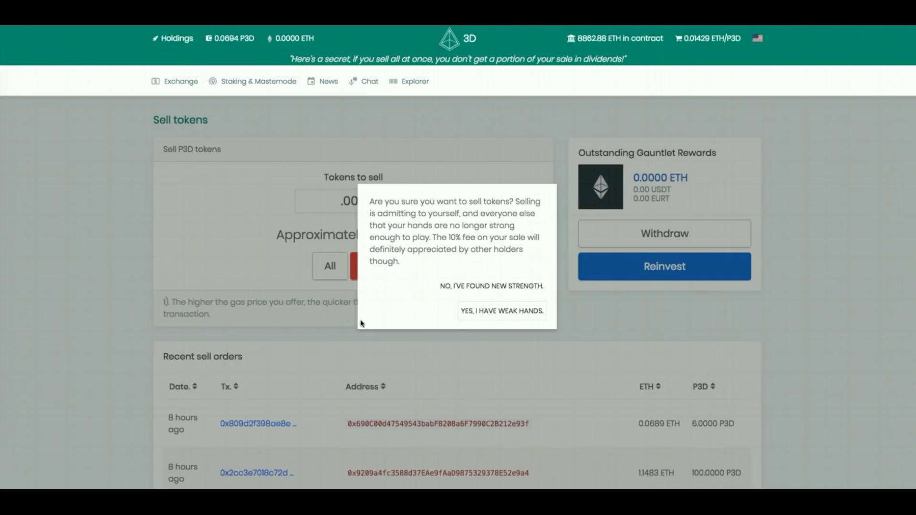
{"action": "left_click", "coordinate": [479, 315]}
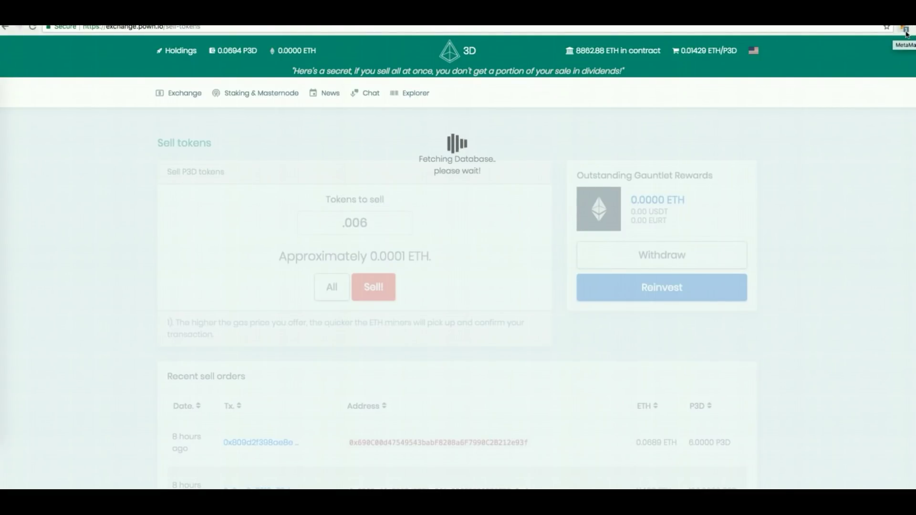
{"action": "left_click", "coordinate": [906, 30]}
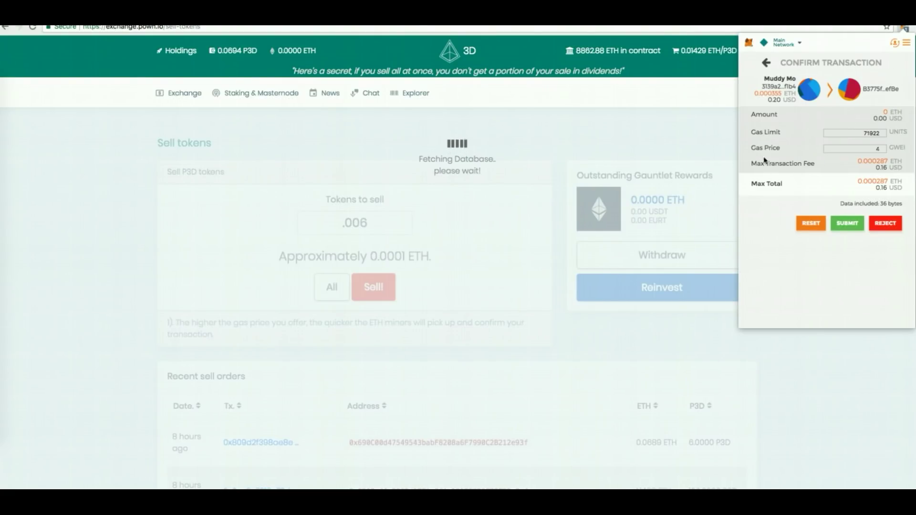
{"action": "left_click", "coordinate": [885, 223]}
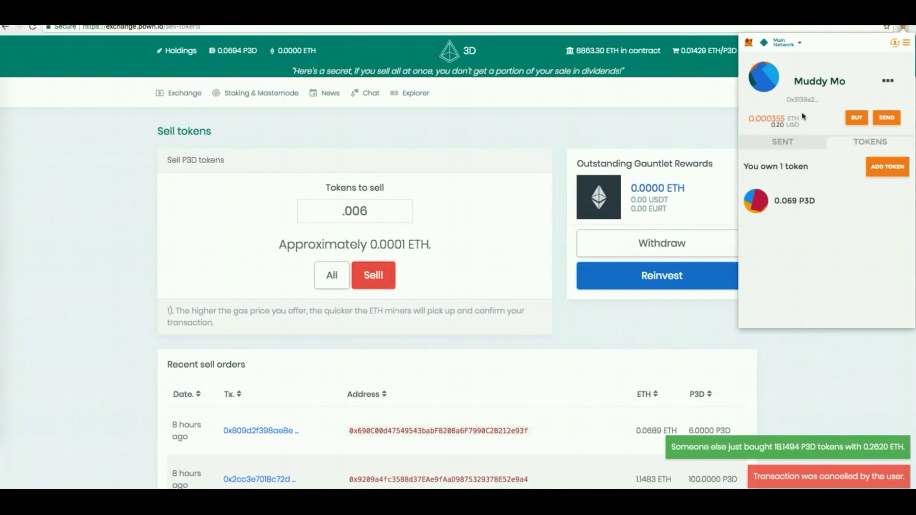
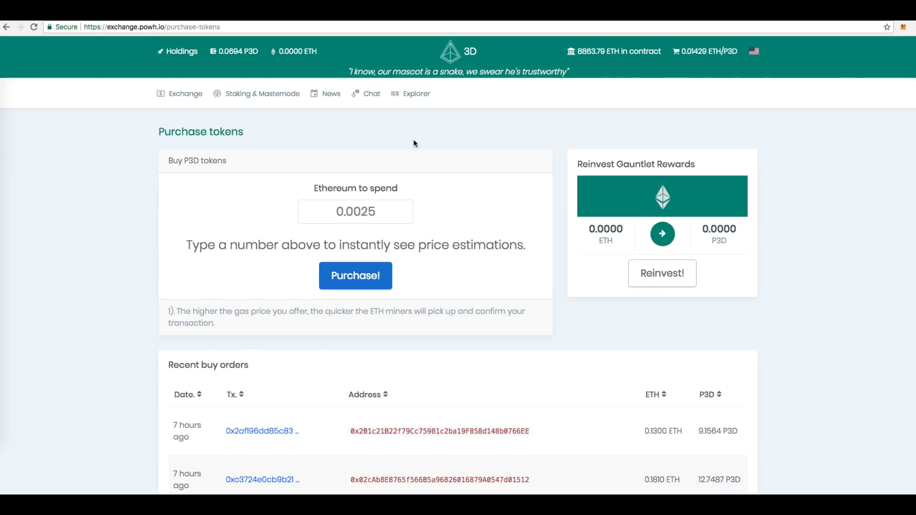
View the exchange's Buy & Reinvest page and the holdings page.
{"action": "left_click", "coordinate": [181, 94]}
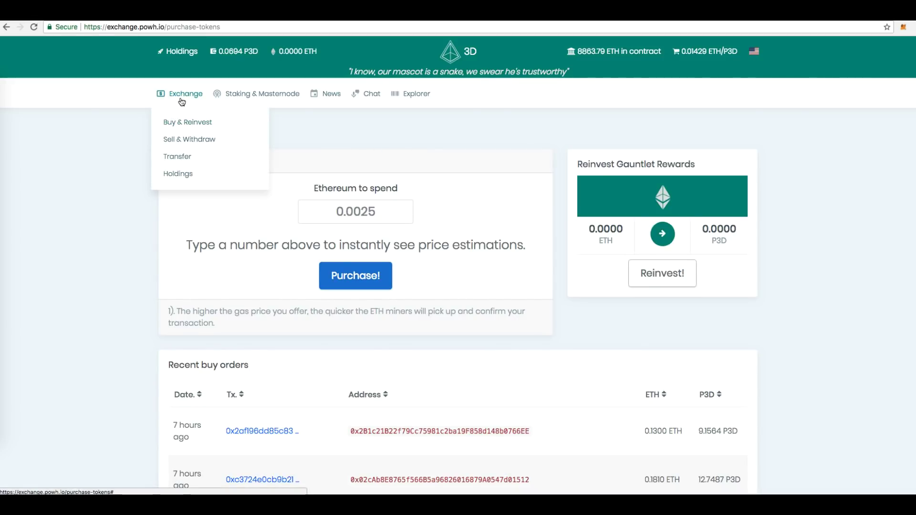
{"action": "left_click", "coordinate": [201, 123]}
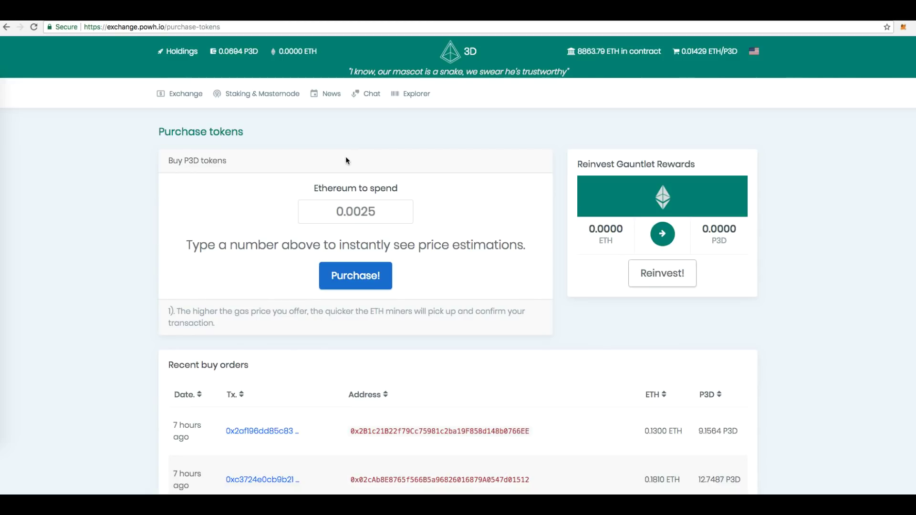
{"action": "left_click", "coordinate": [178, 51]}
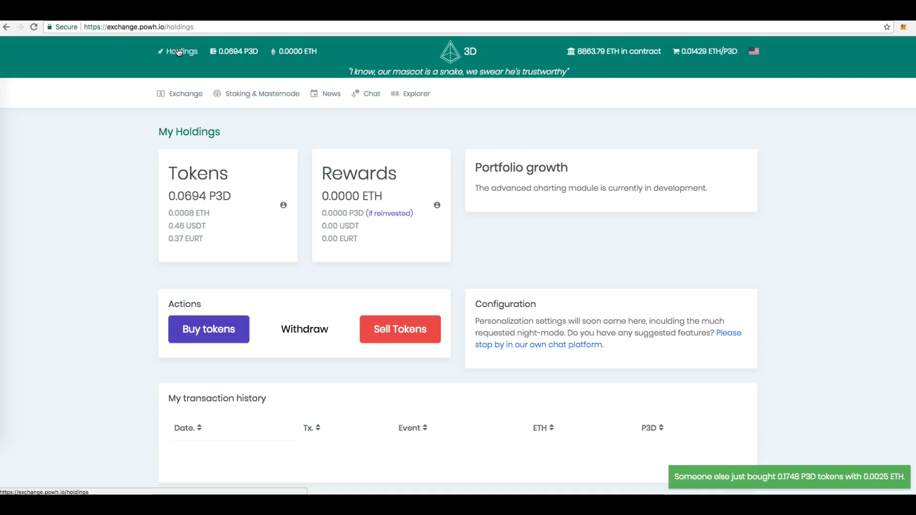
Try to withdraw the Gauntlet rewards from the Sell & Withdraw page, rejecting the transaction in MetaMask.
{"action": "mouse_move", "coordinate": [182, 93]}
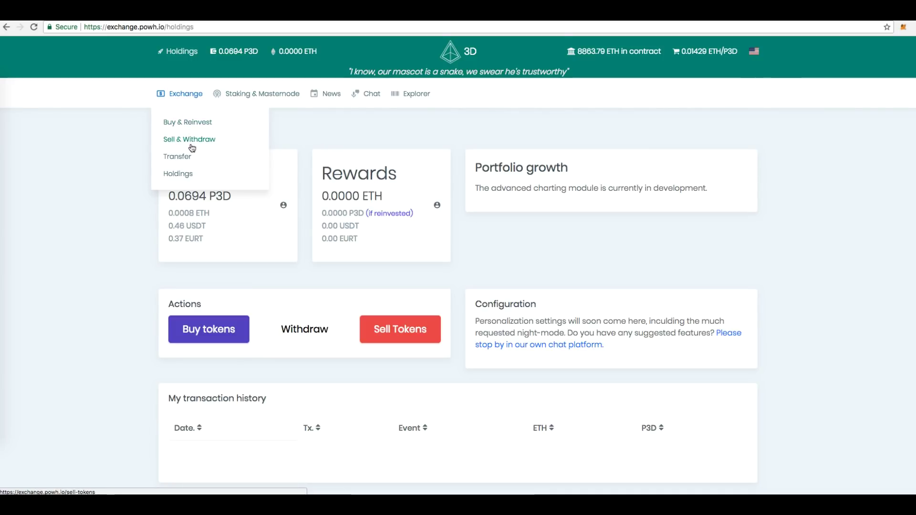
{"action": "left_click", "coordinate": [191, 145]}
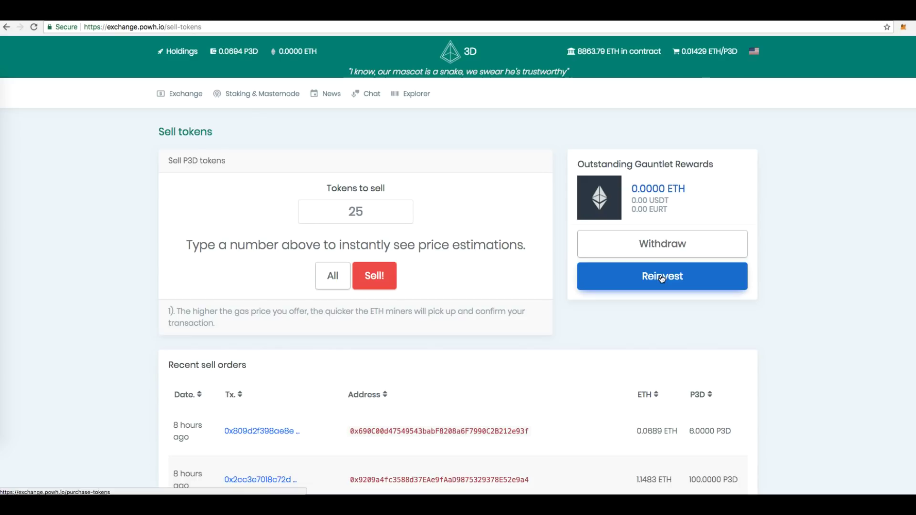
{"action": "left_click", "coordinate": [655, 247]}
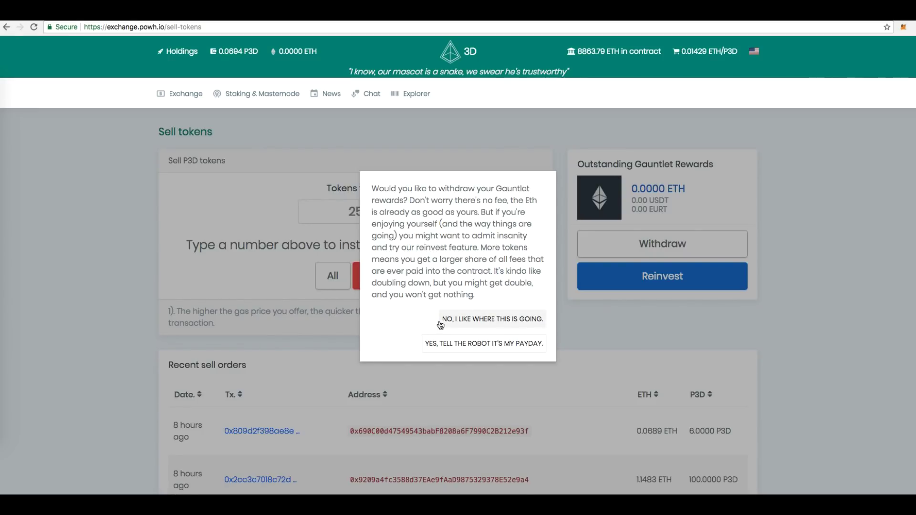
{"action": "left_click", "coordinate": [491, 348]}
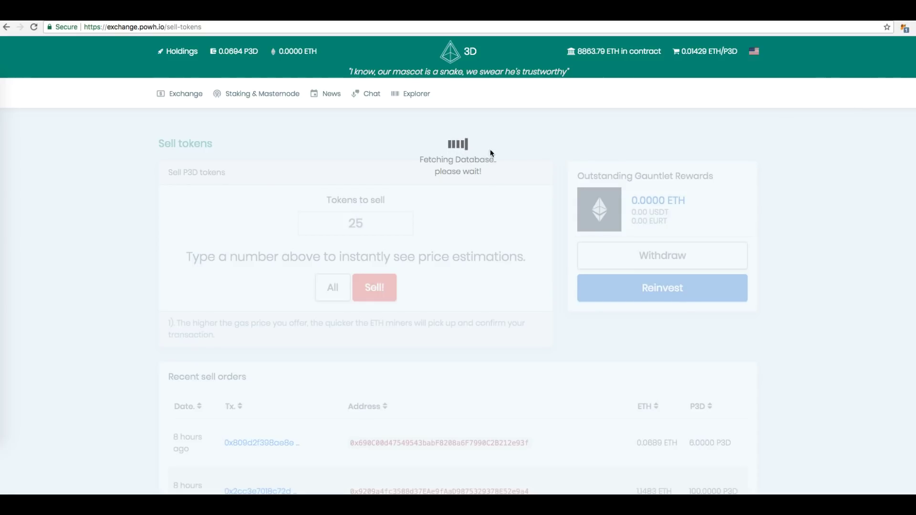
{"action": "left_click", "coordinate": [904, 29]}
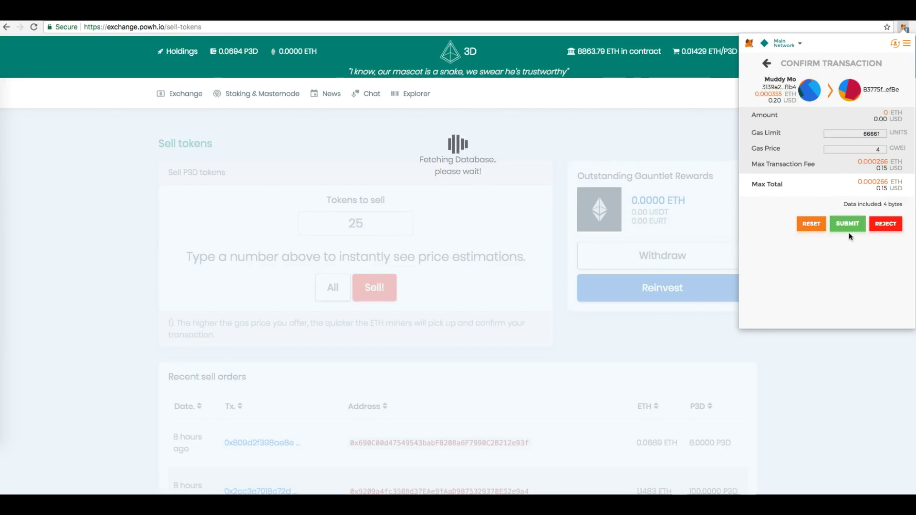
{"action": "left_click", "coordinate": [889, 226]}
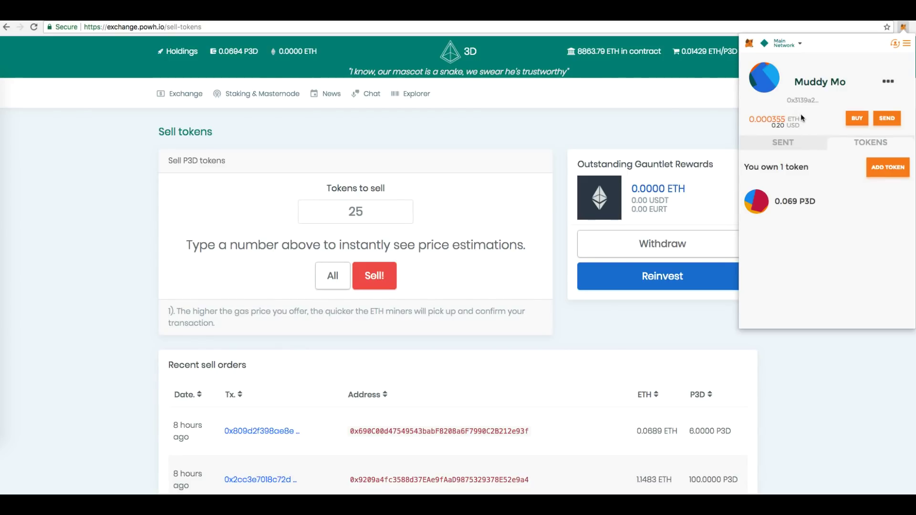
Look through MetaMask's account options, send transaction form and settings options without changing anything.
{"action": "left_click", "coordinate": [895, 83]}
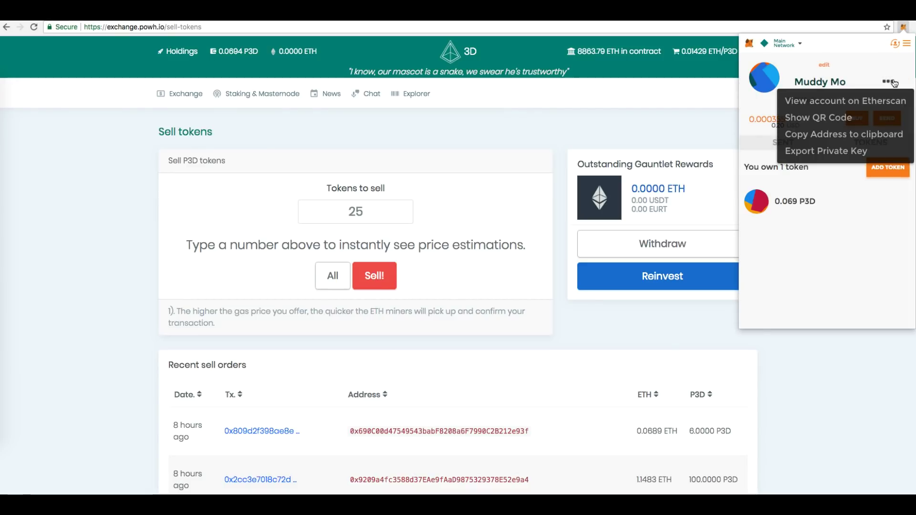
{"action": "left_click", "coordinate": [817, 184]}
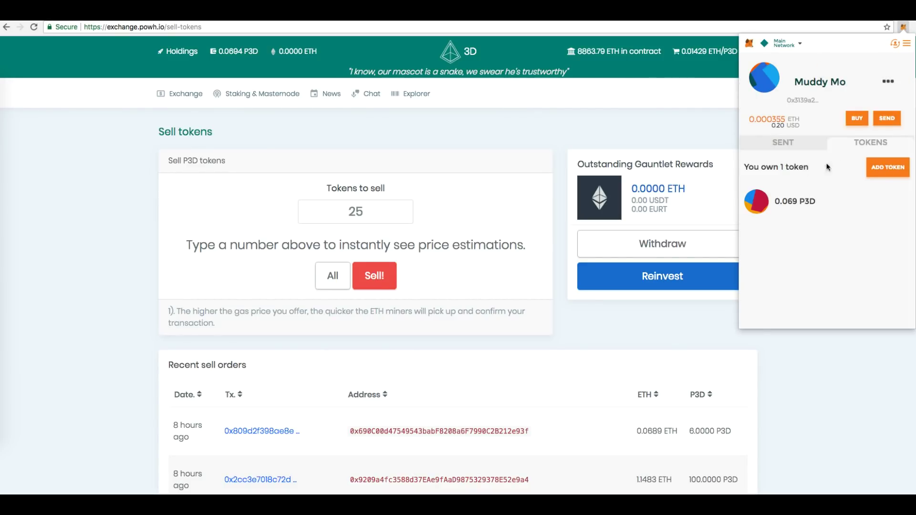
{"action": "left_click", "coordinate": [887, 119]}
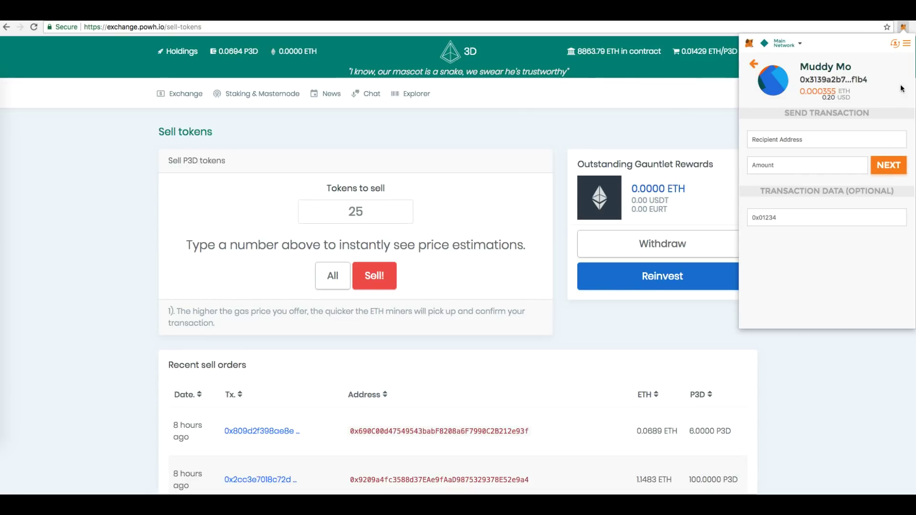
{"action": "left_click", "coordinate": [754, 62]}
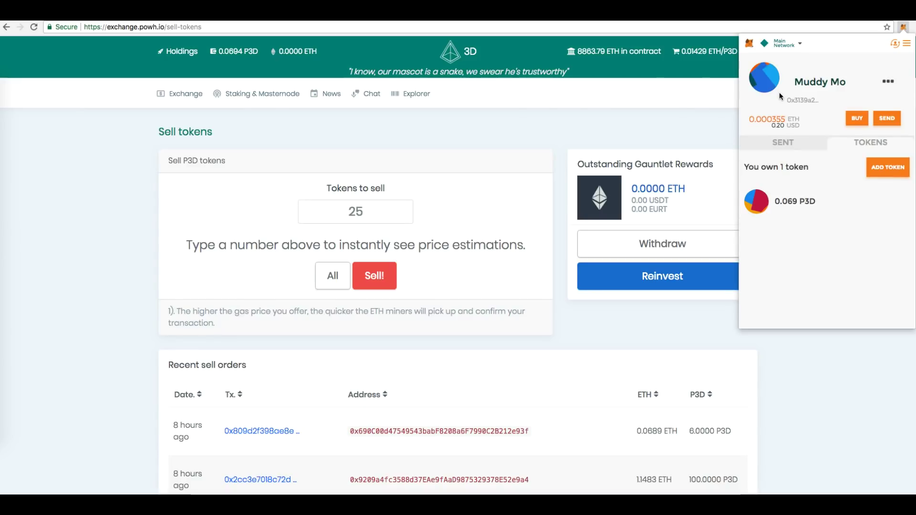
{"action": "left_click", "coordinate": [905, 47]}
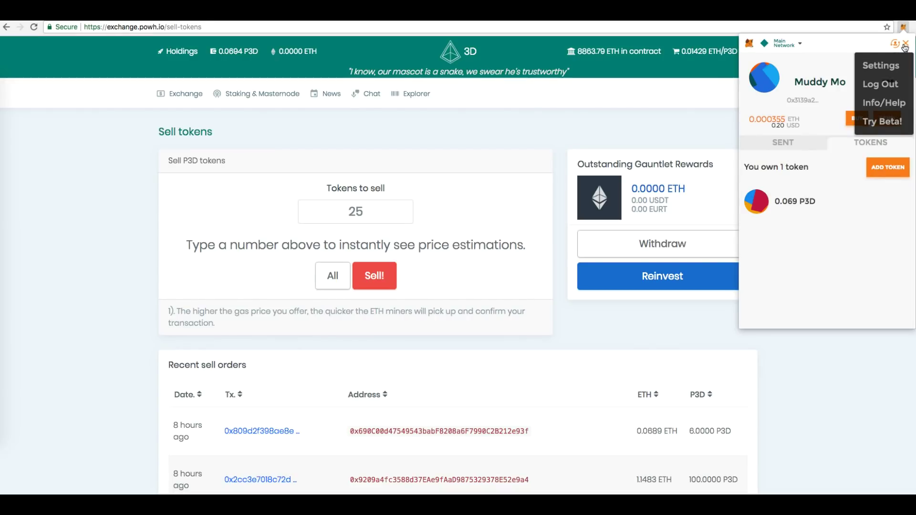
{"action": "left_click", "coordinate": [629, 120]}
Visit the PowH3D home page and go from there to the decentralized exchange's holdings page.
{"action": "left_click", "coordinate": [160, 95]}
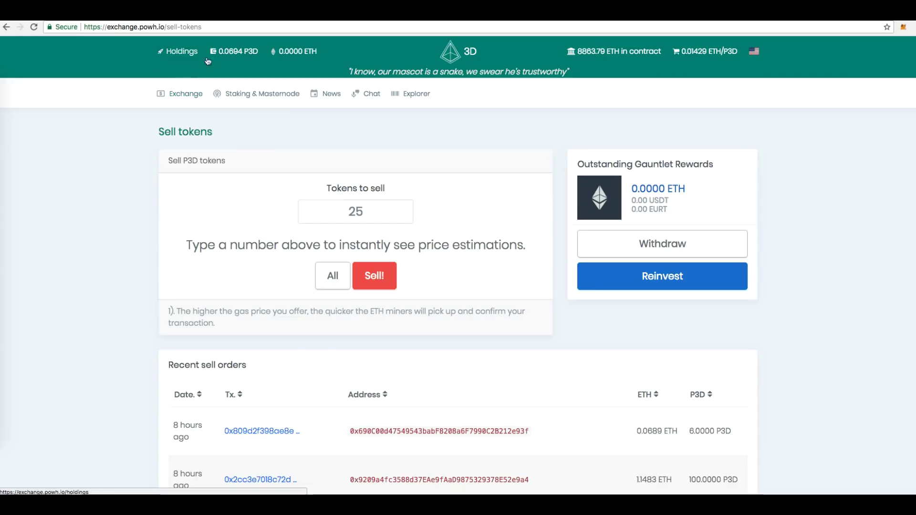
{"action": "left_click", "coordinate": [453, 56]}
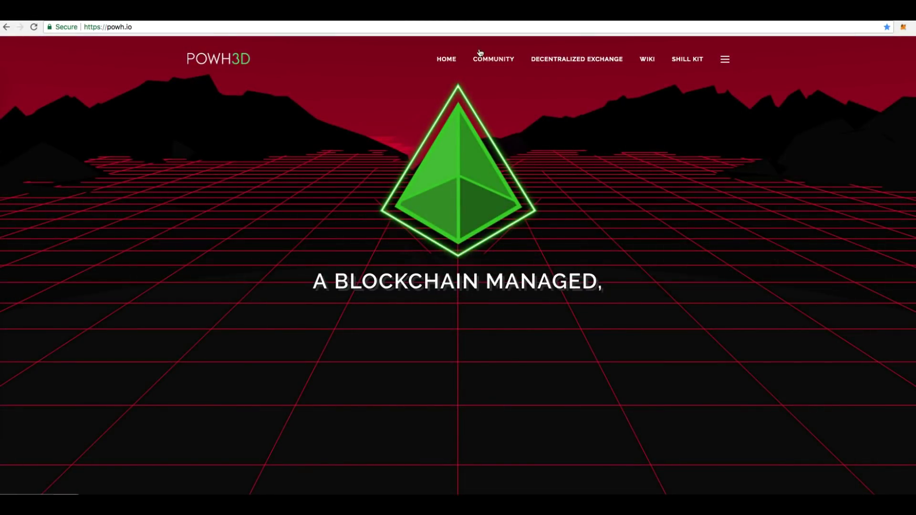
{"action": "left_click", "coordinate": [564, 58]}
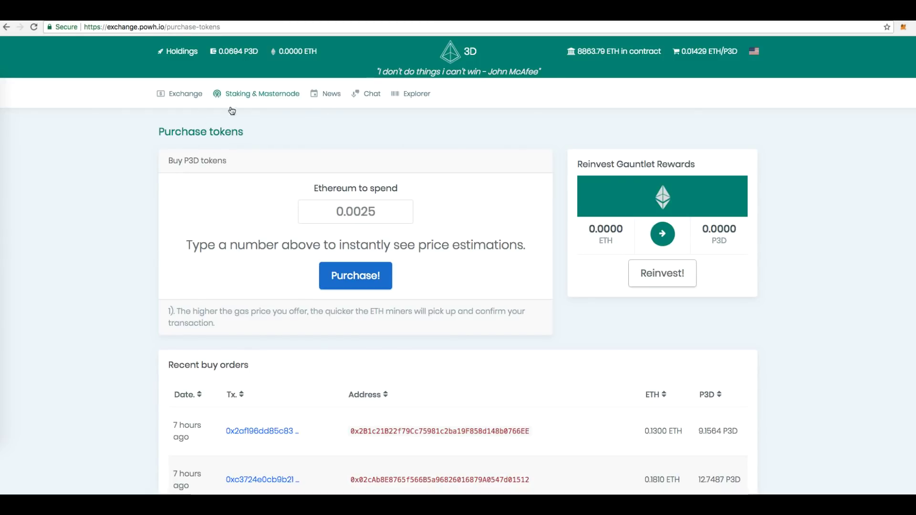
{"action": "mouse_move", "coordinate": [179, 97]}
{"action": "left_click", "coordinate": [183, 51]}
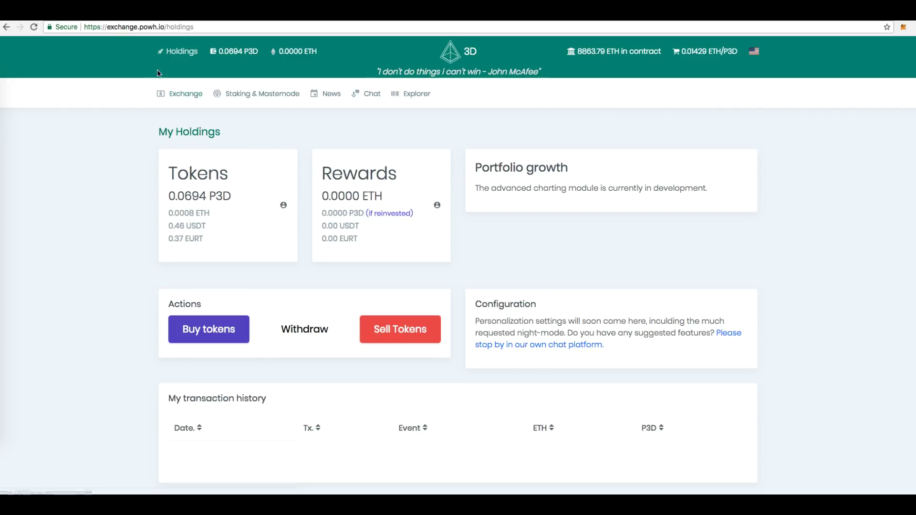
Try to reinvest the Gauntlet rewards, reject the transaction in MetaMask and return to the holdings page.
{"action": "mouse_move", "coordinate": [174, 93]}
{"action": "left_click", "coordinate": [190, 123]}
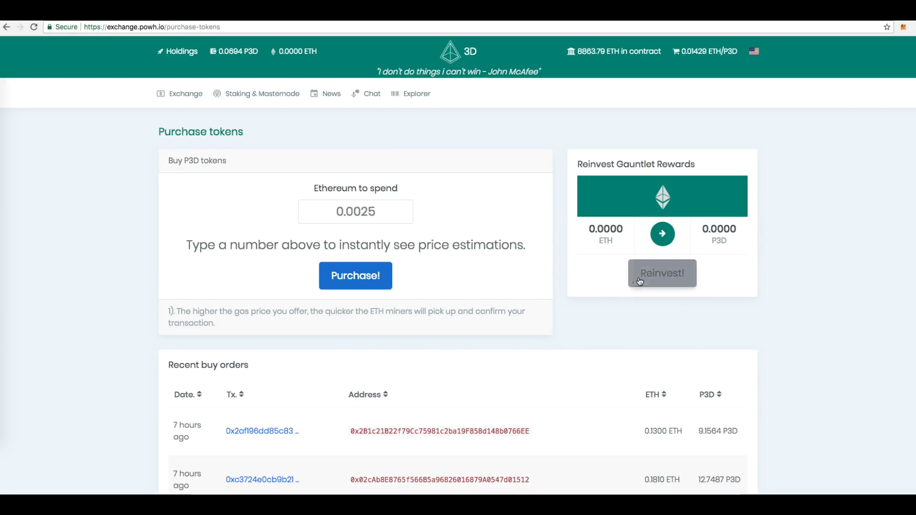
{"action": "left_click", "coordinate": [668, 277]}
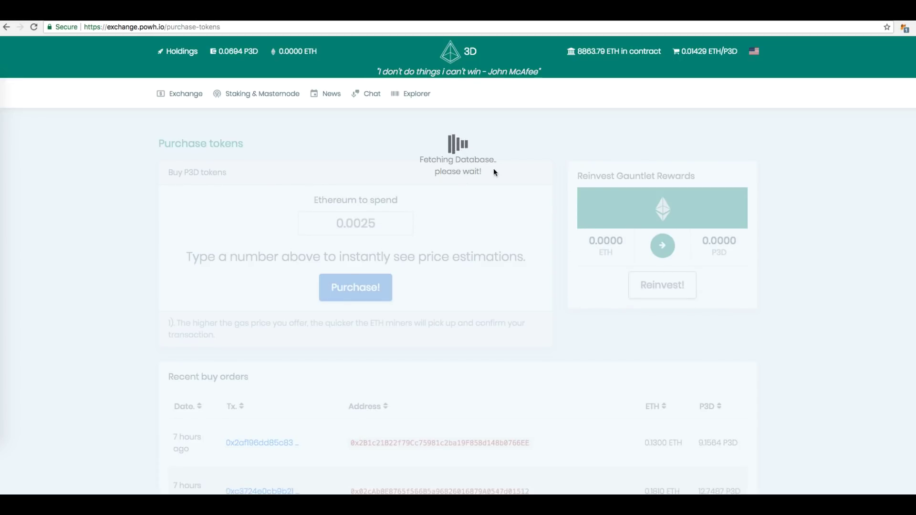
{"action": "left_click", "coordinate": [906, 29]}
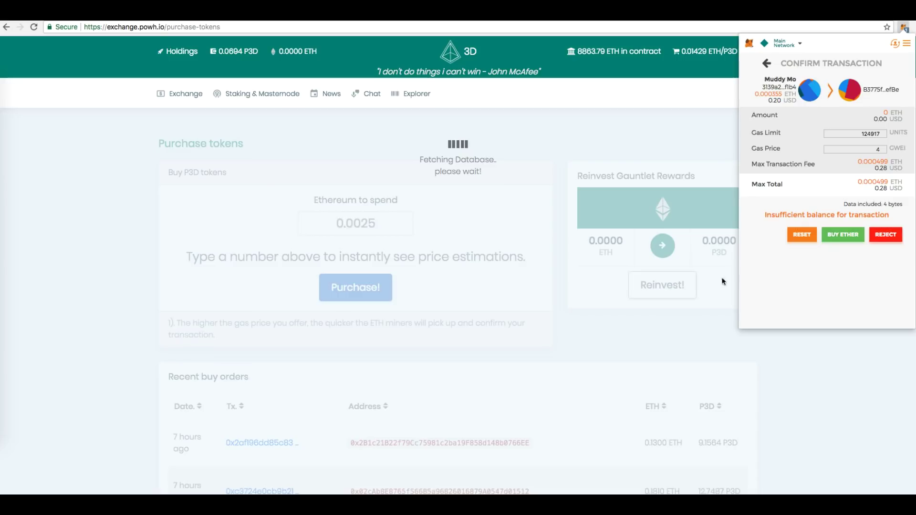
{"action": "left_click", "coordinate": [703, 285]}
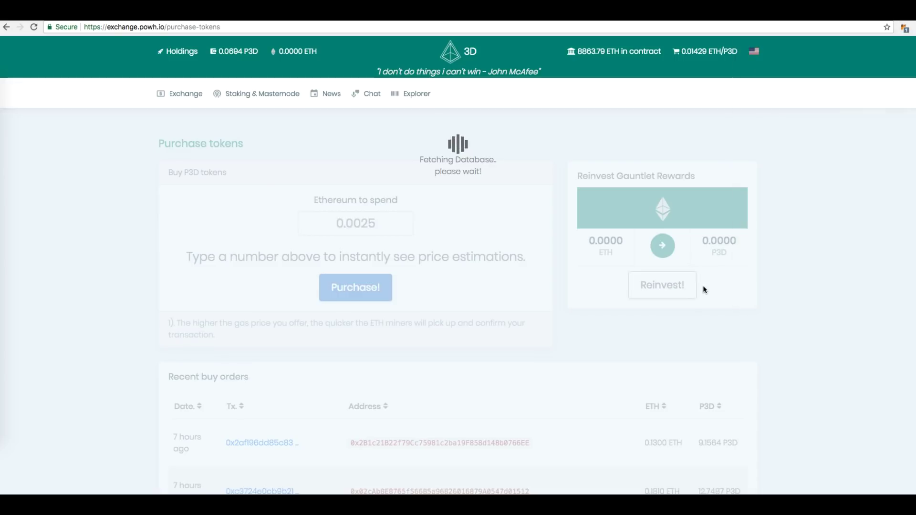
{"action": "left_click", "coordinate": [905, 28]}
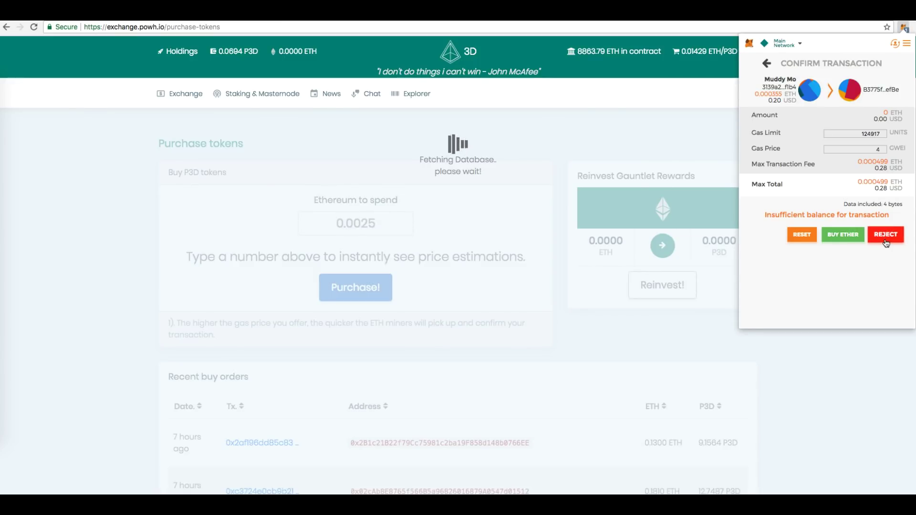
{"action": "left_click", "coordinate": [885, 235]}
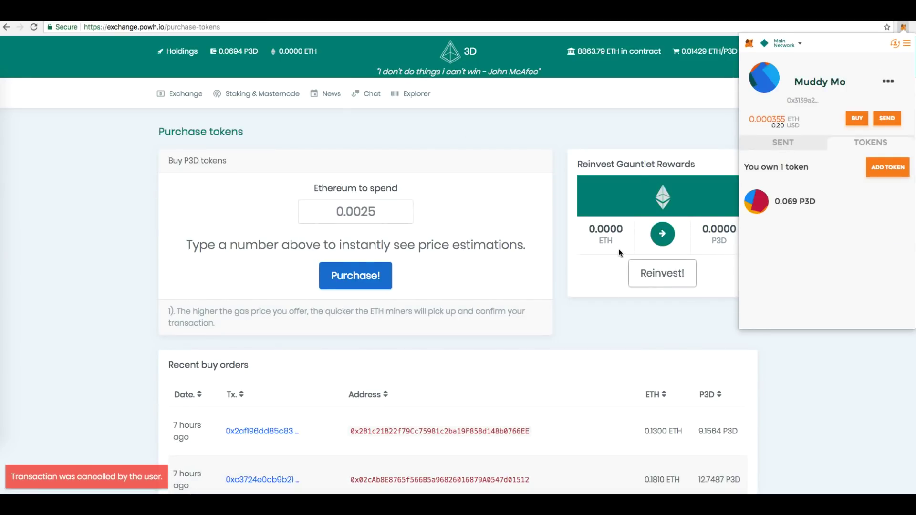
{"action": "left_click", "coordinate": [575, 132]}
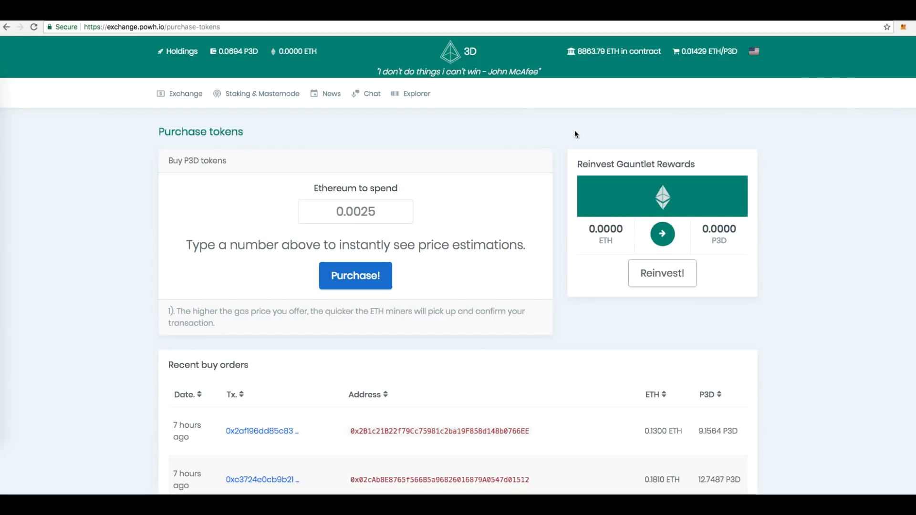
{"action": "left_click", "coordinate": [188, 56]}
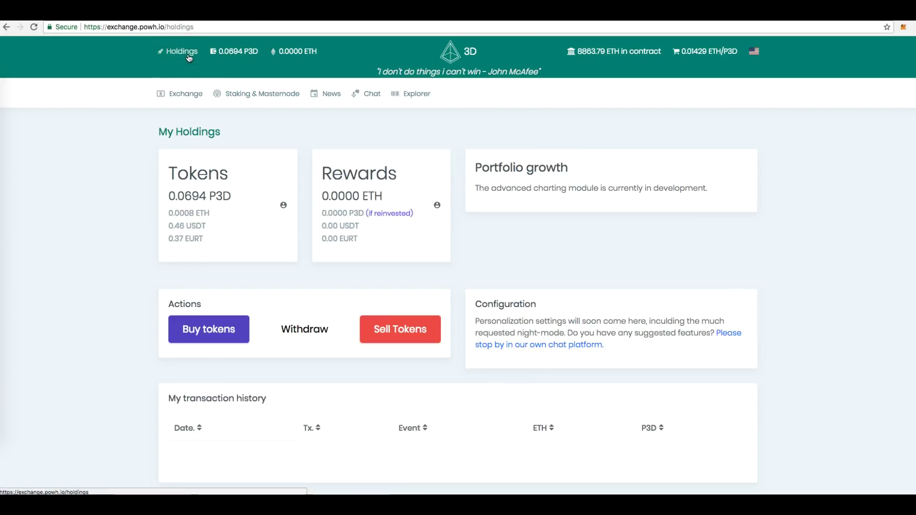